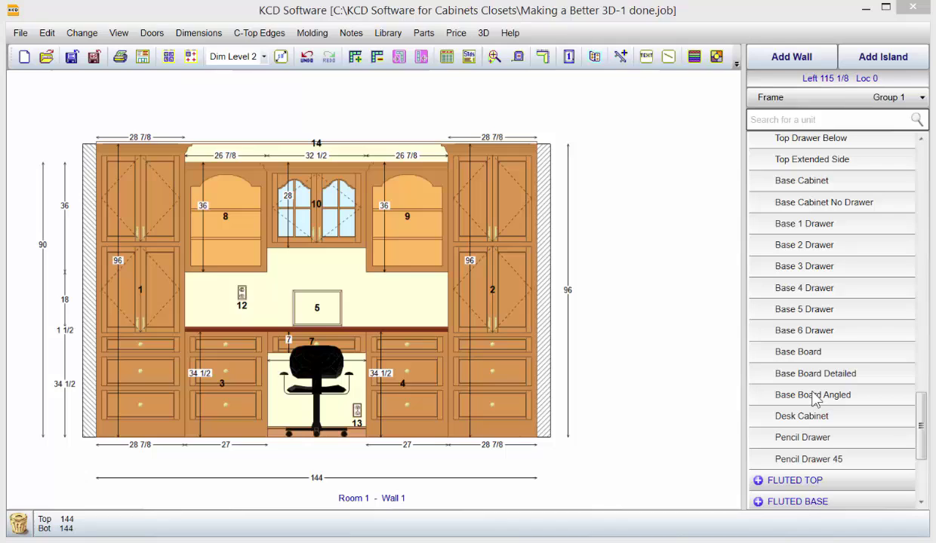
Step: Add base board 15 under the left tall cabinet with Left Return set to 0
click(806, 361)
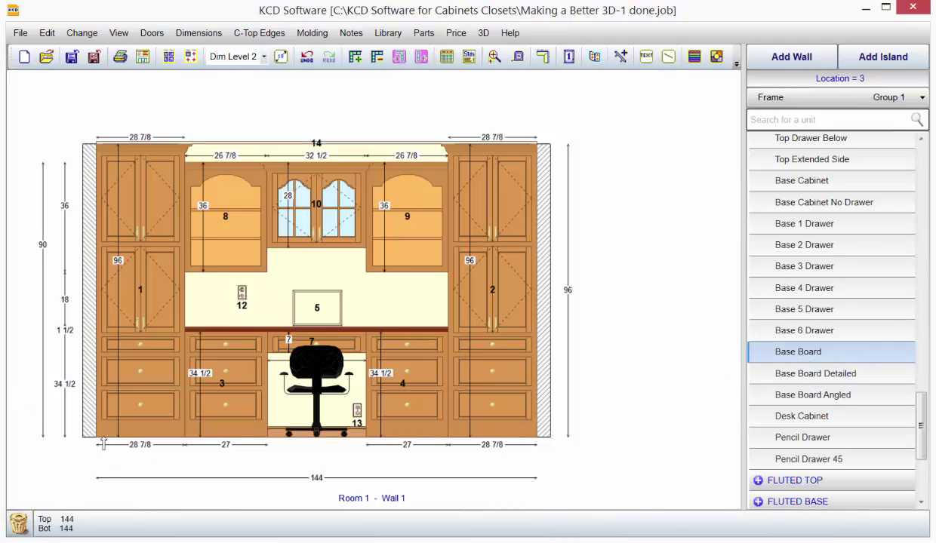
drag(95, 439, 183, 431)
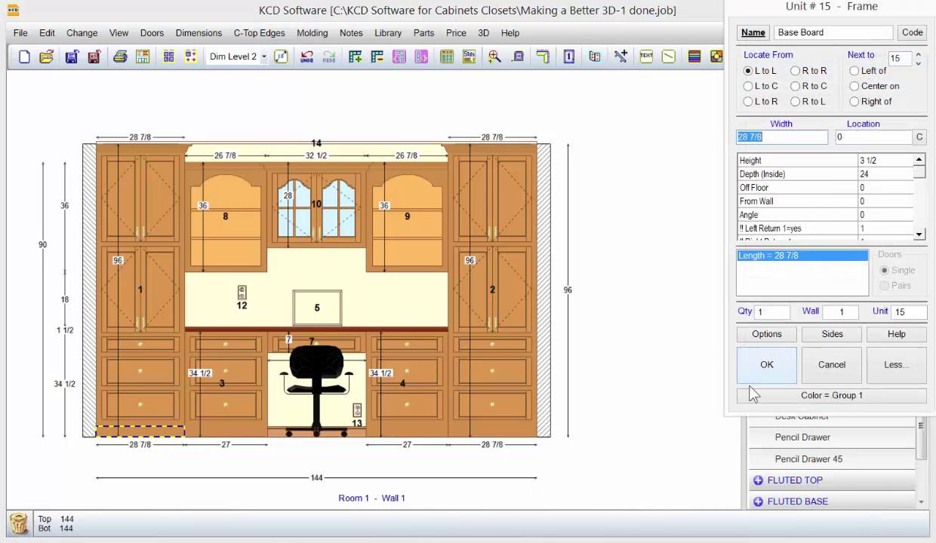
click(765, 228)
text(0)
click(782, 374)
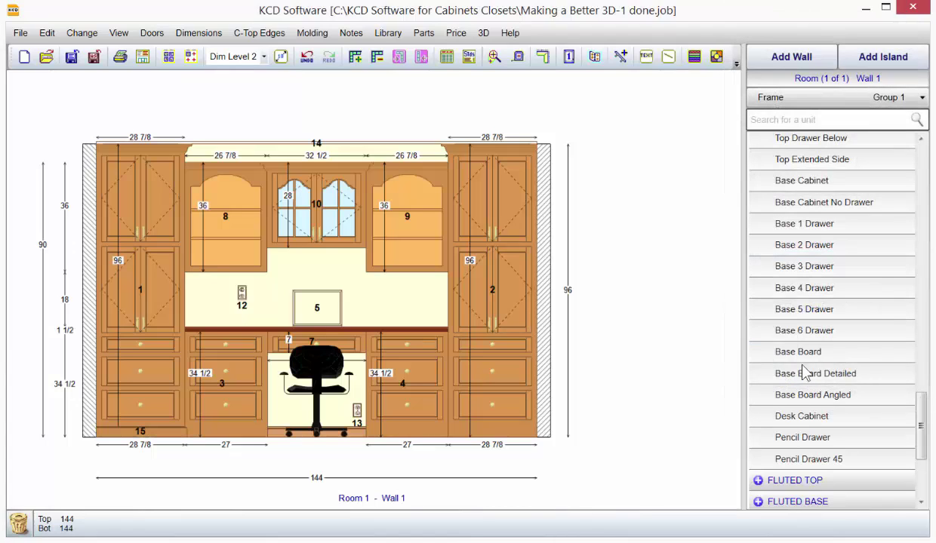
Step: Add base board 16 under the right tall cabinet with Right Return set to 0
click(803, 360)
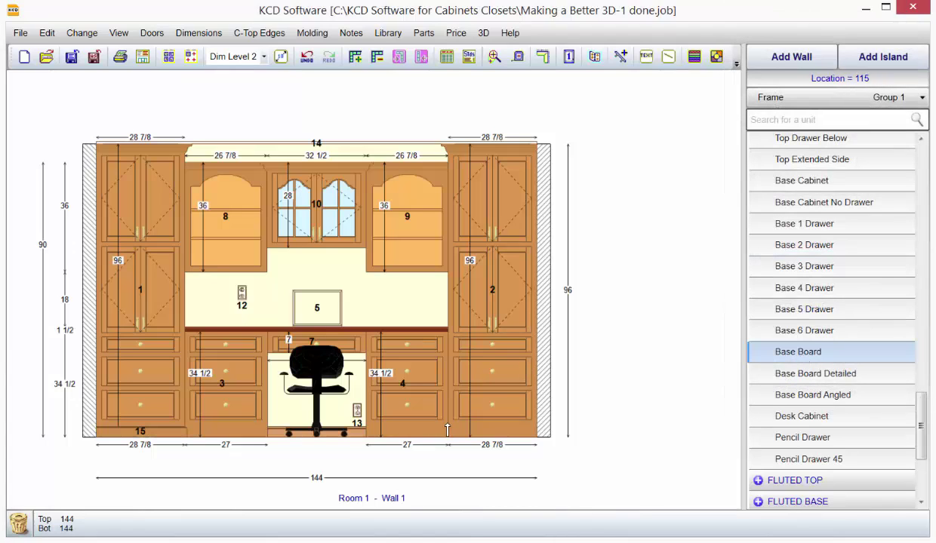
drag(448, 431, 535, 412)
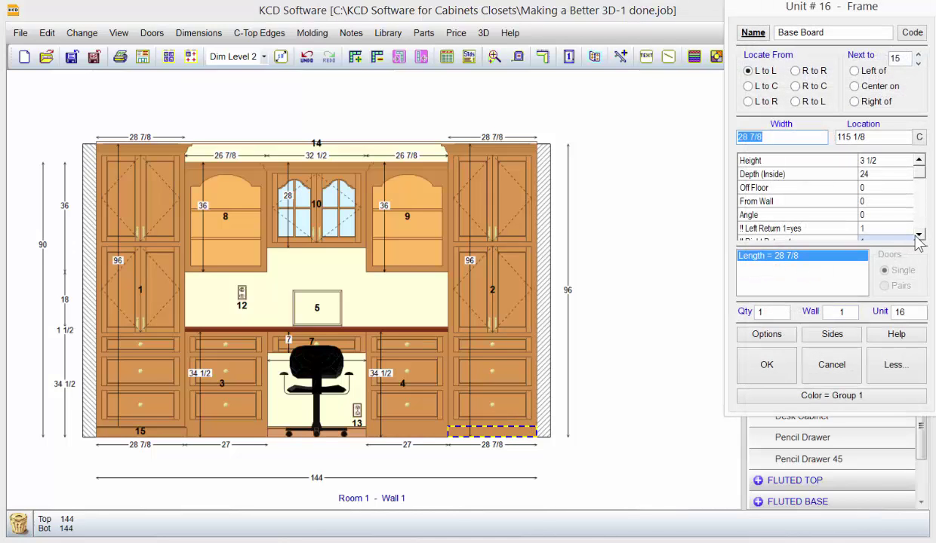
click(916, 234)
click(824, 229)
text(0)
click(768, 365)
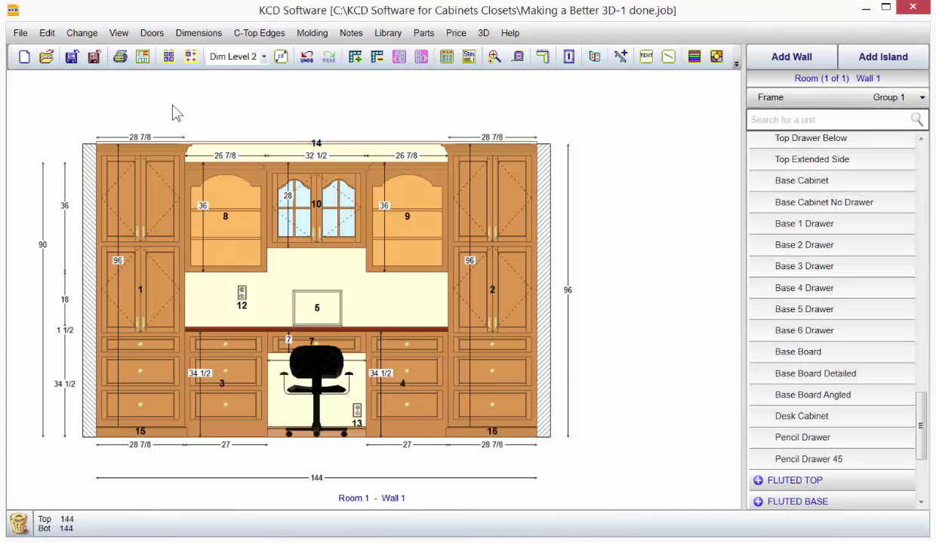
Step: In the room's Door + Drawer standards, turn on Make Doors Inset and Make Faceframes Beaded
click(92, 35)
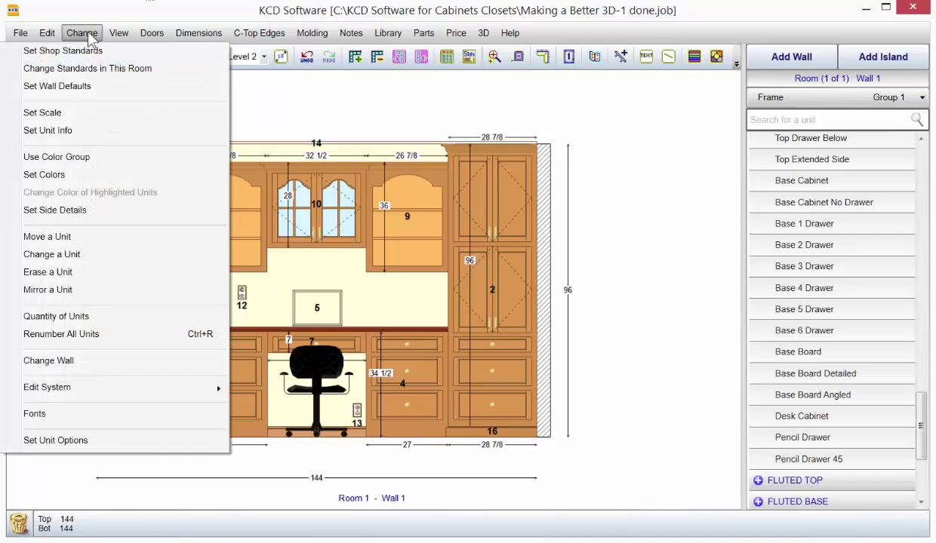
click(89, 68)
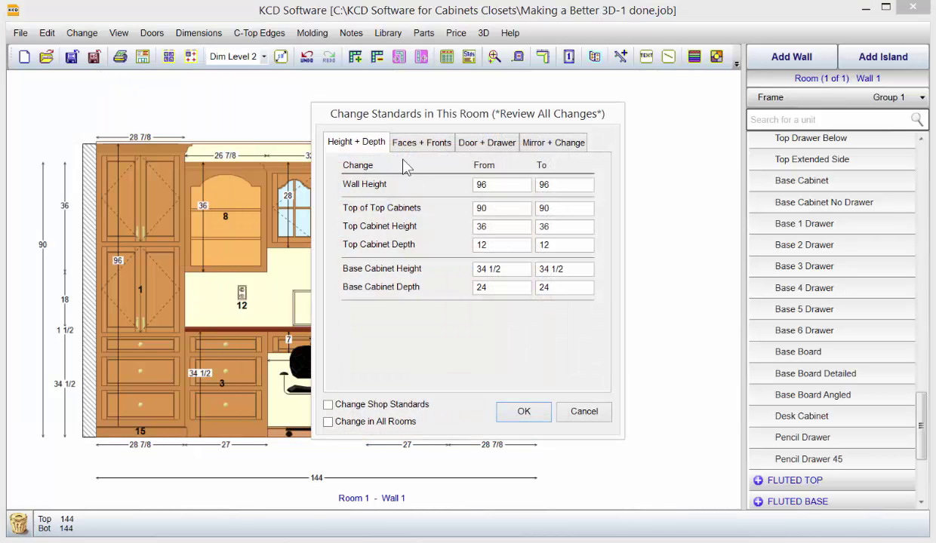
click(469, 145)
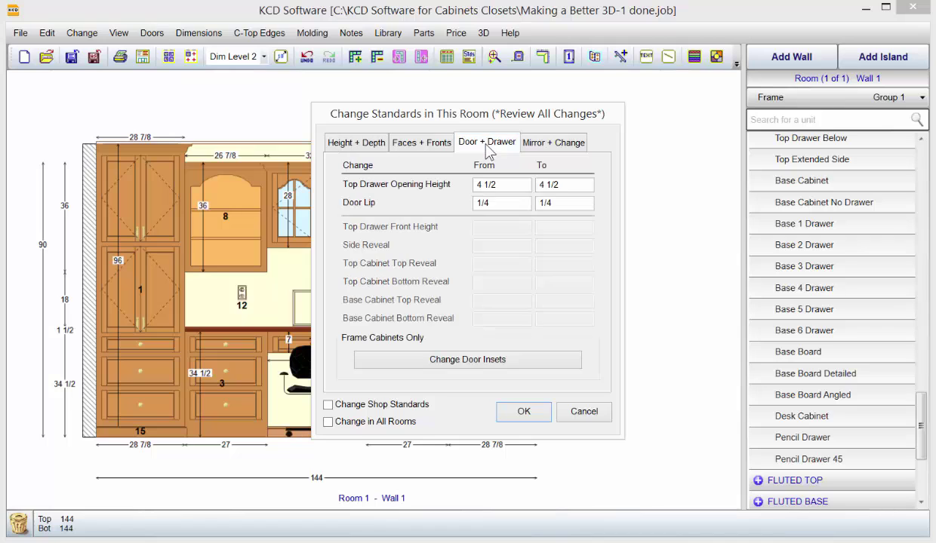
click(442, 366)
click(325, 238)
click(329, 305)
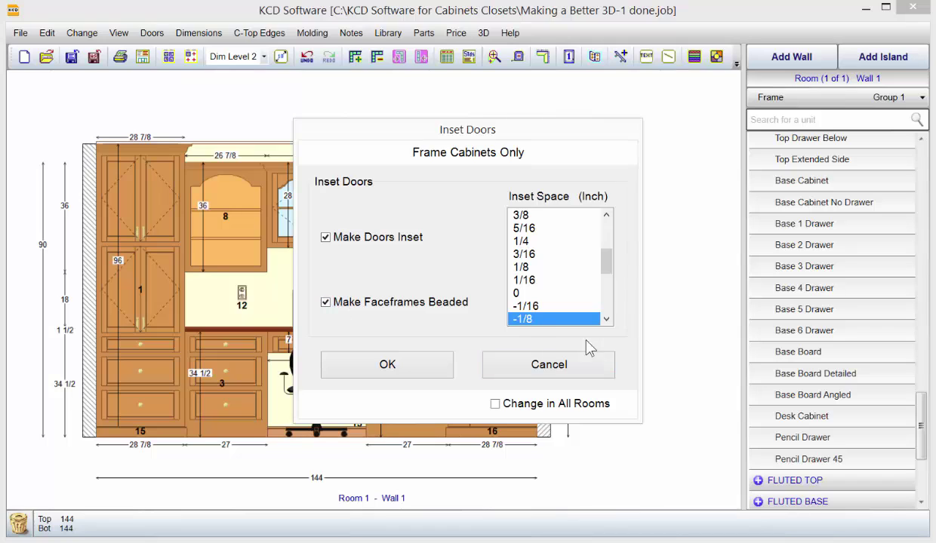
click(411, 368)
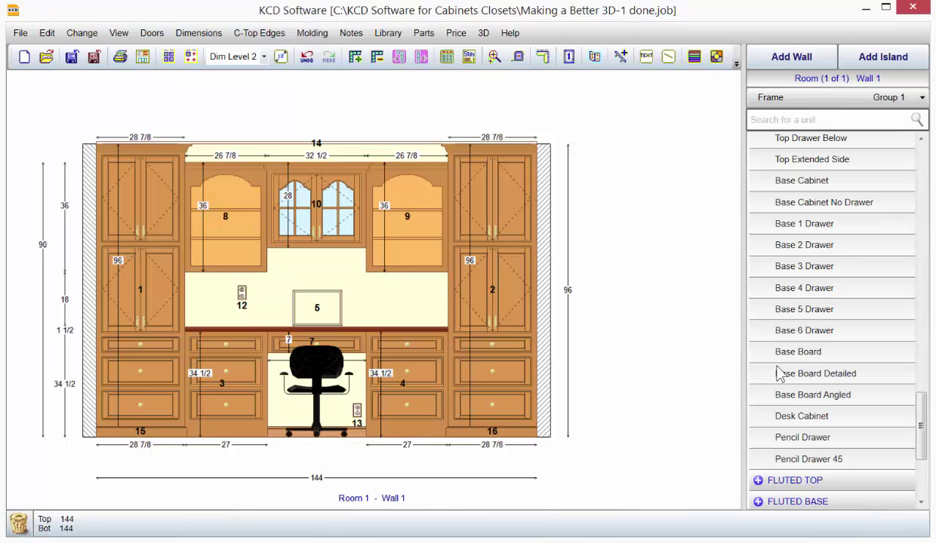
Step: Add base board 17 under drawer cabinet 3 with Left Return 0 and inside depth 16
drag(787, 361, 272, 436)
click(918, 239)
click(818, 216)
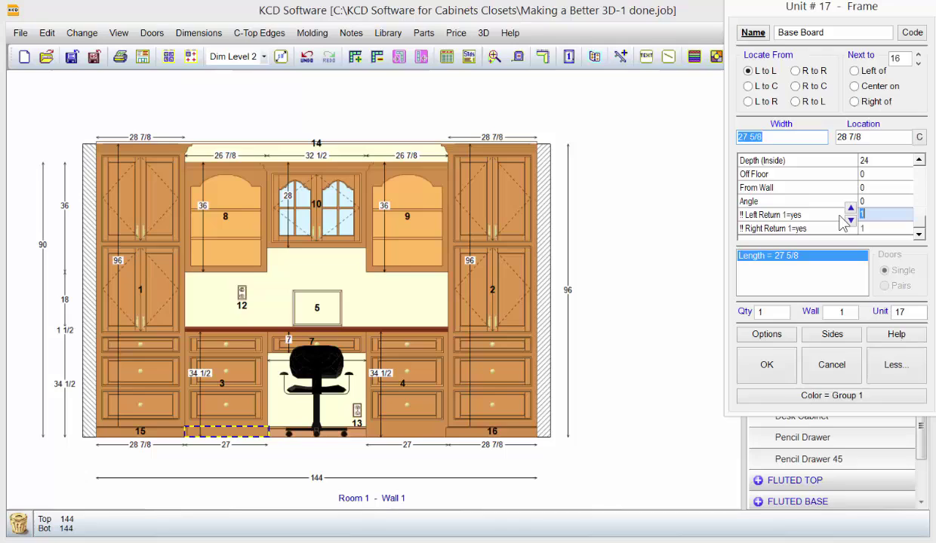
click(801, 161)
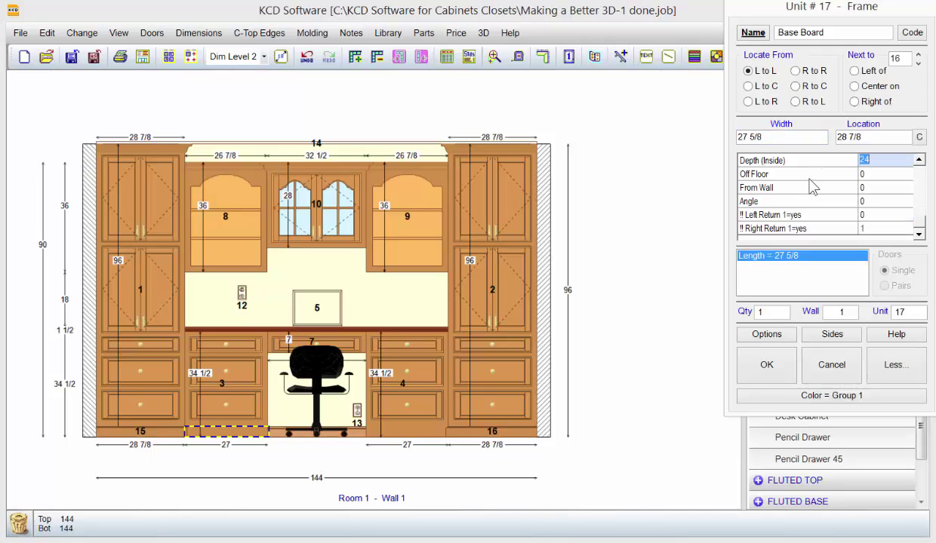
text(16)
click(765, 365)
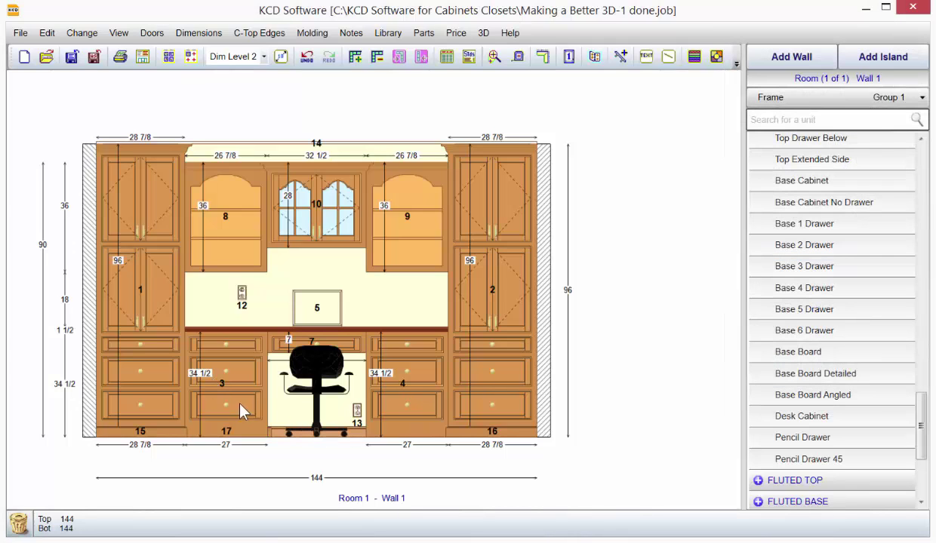
Step: Check drawer cabinet 3's depth, then correct base board 17's inside depth
double_click(220, 381)
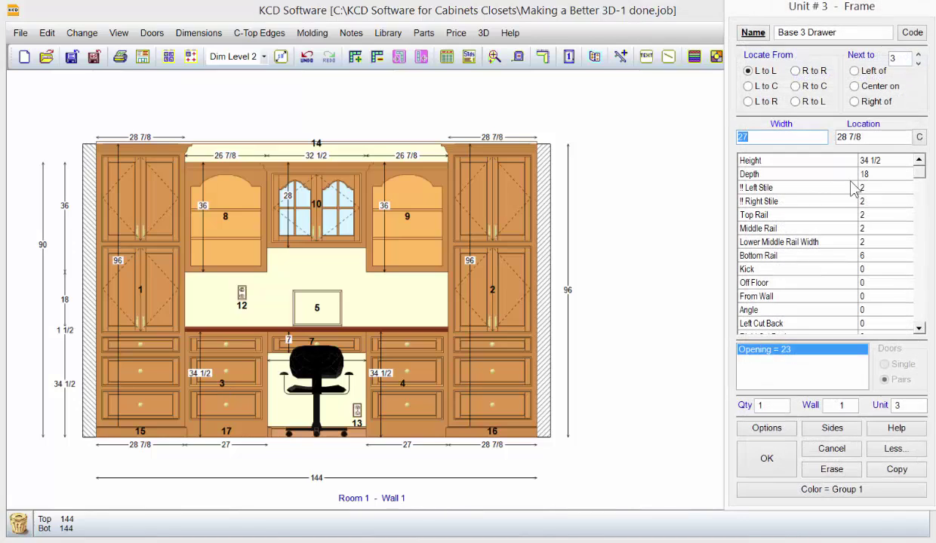
click(830, 448)
double_click(241, 435)
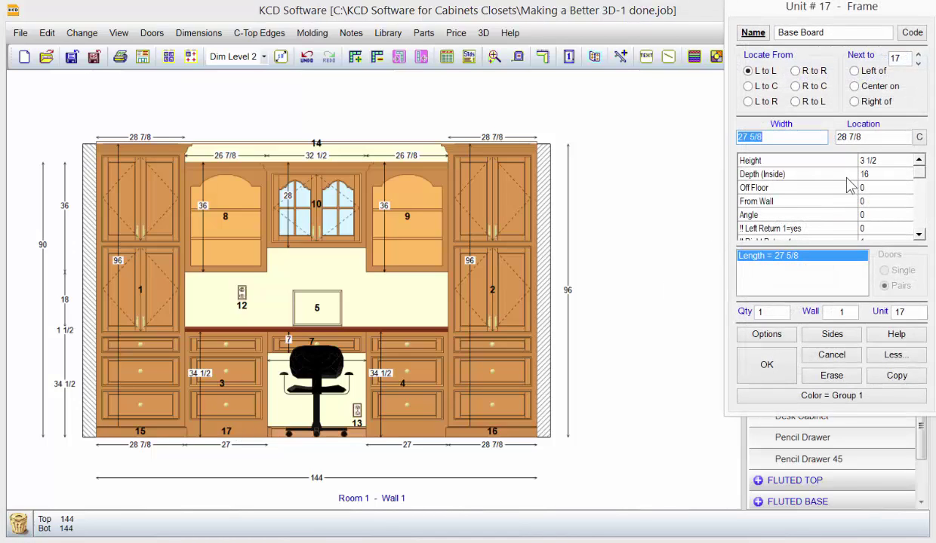
click(843, 175)
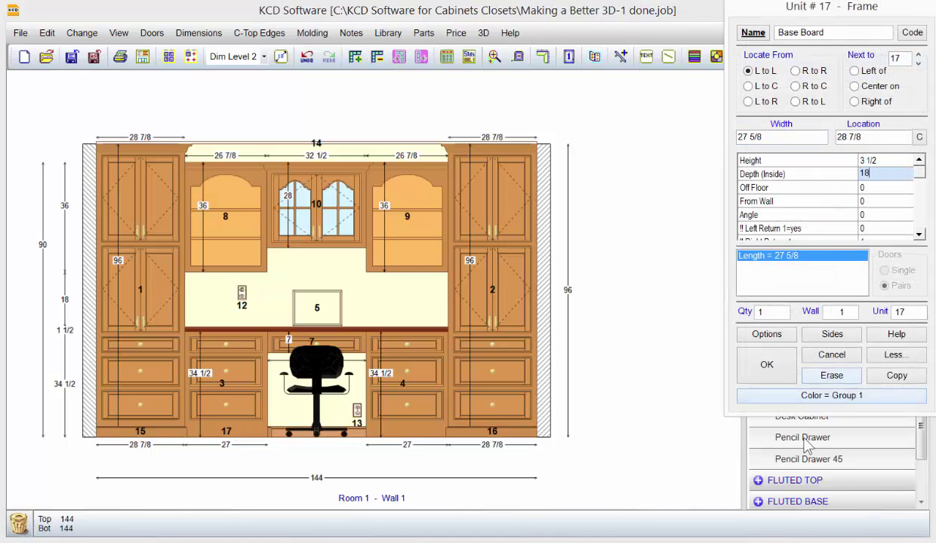
click(766, 364)
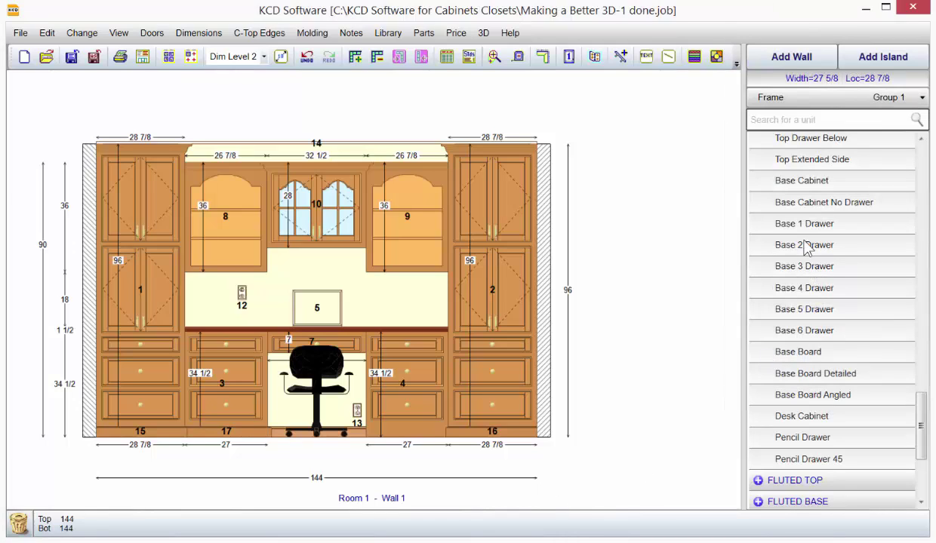
Step: Add base board 18 under drawer cabinet 4 with Right Return off and inside depth 18
click(804, 353)
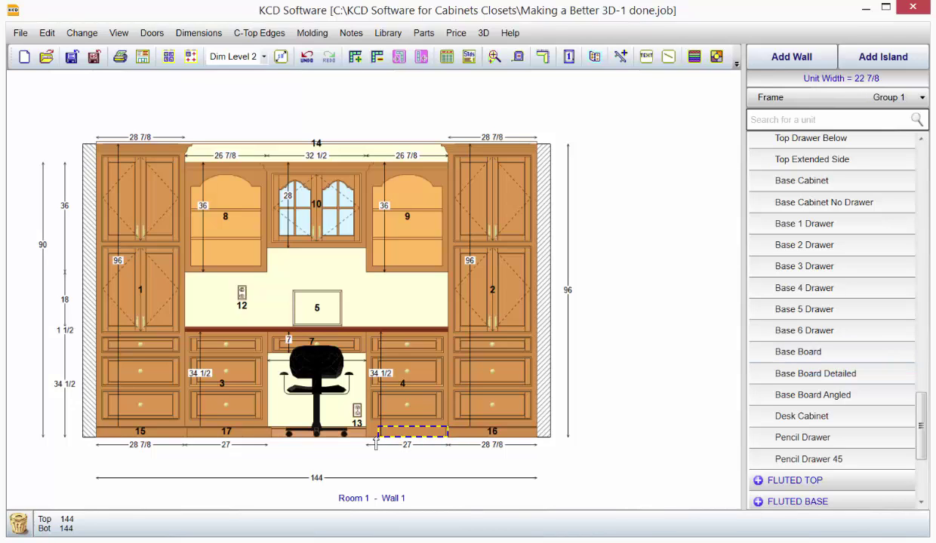
click(361, 431)
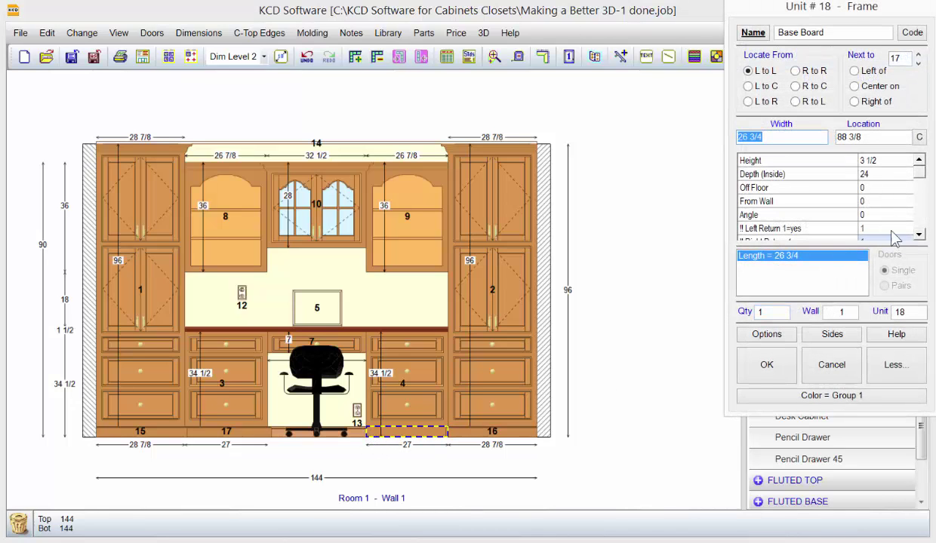
click(918, 235)
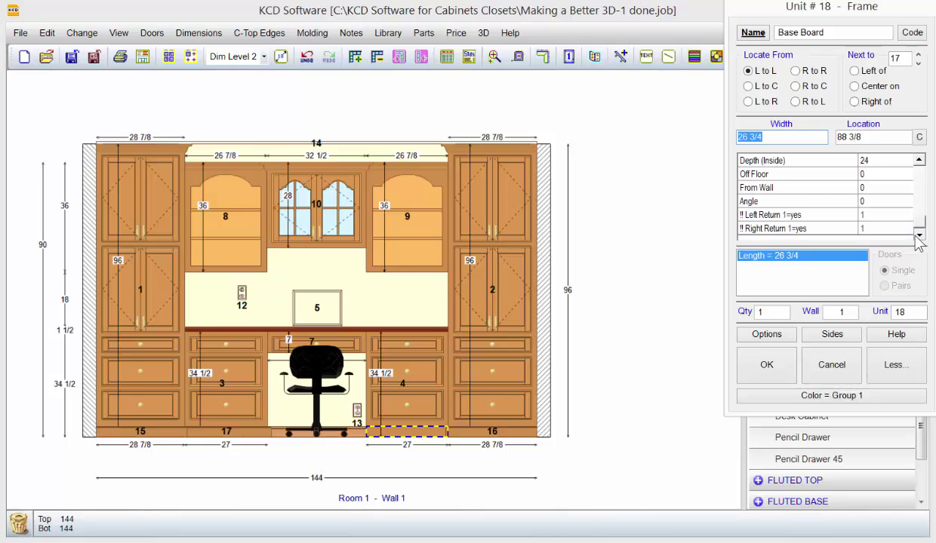
click(860, 228)
click(851, 234)
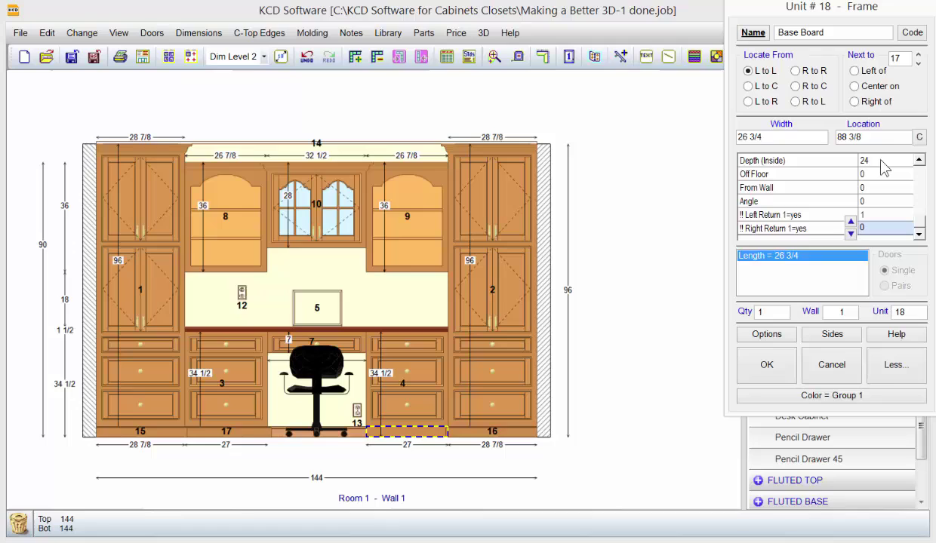
click(864, 161)
text(18)
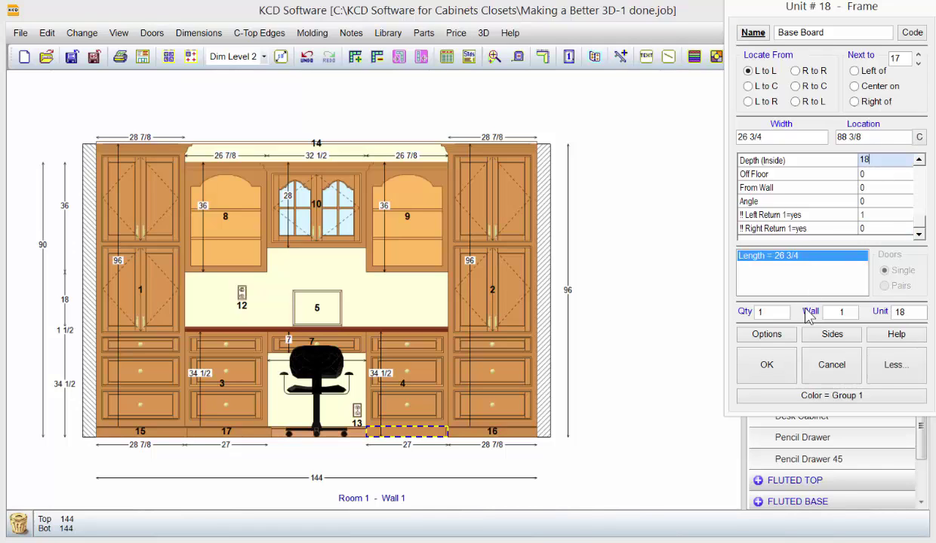
click(783, 373)
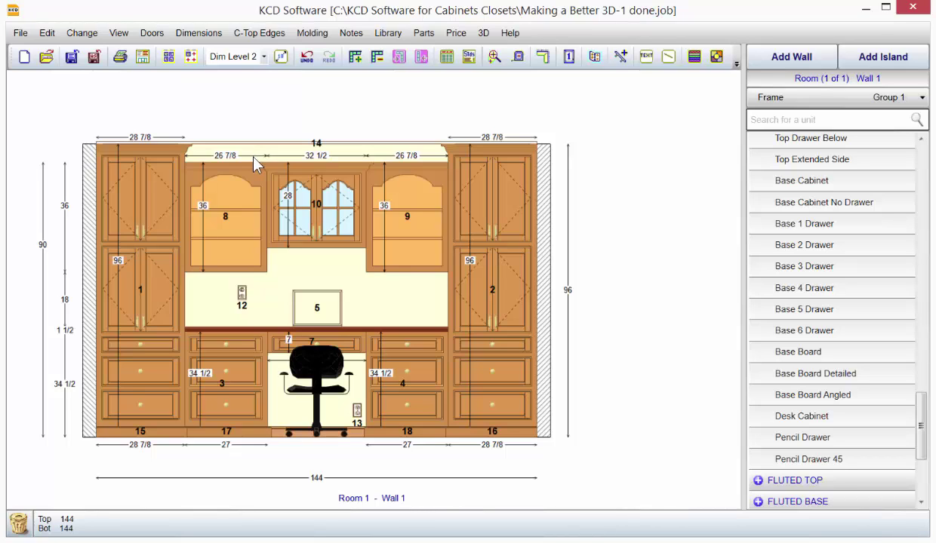
click(759, 101)
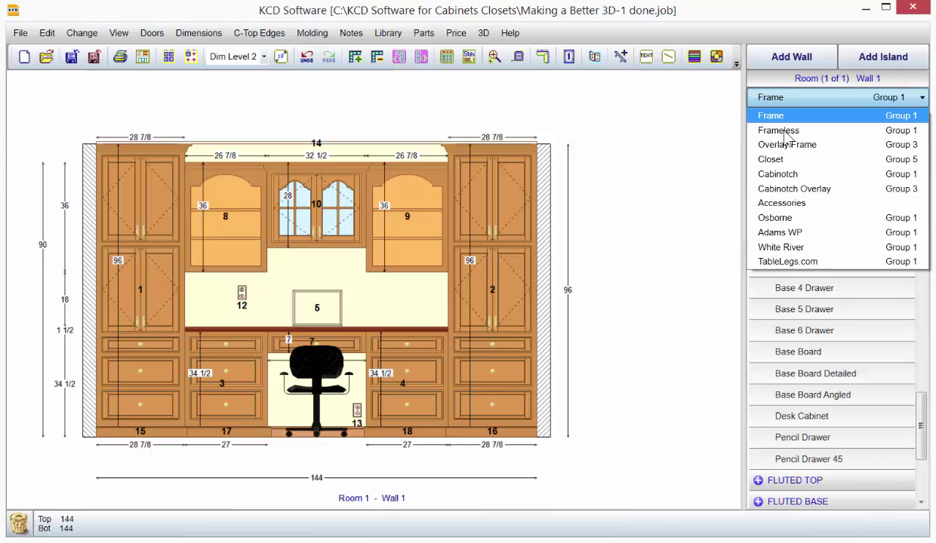
click(815, 221)
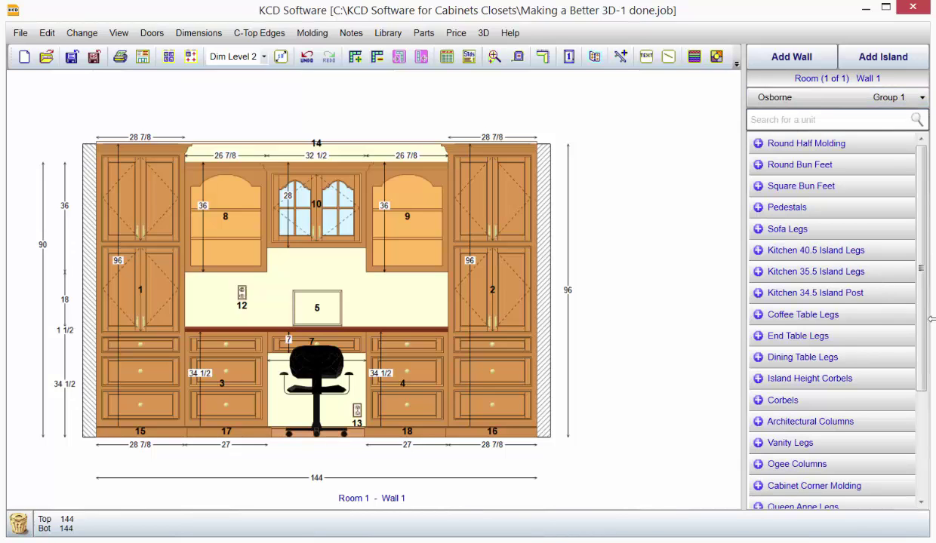
drag(923, 294, 928, 453)
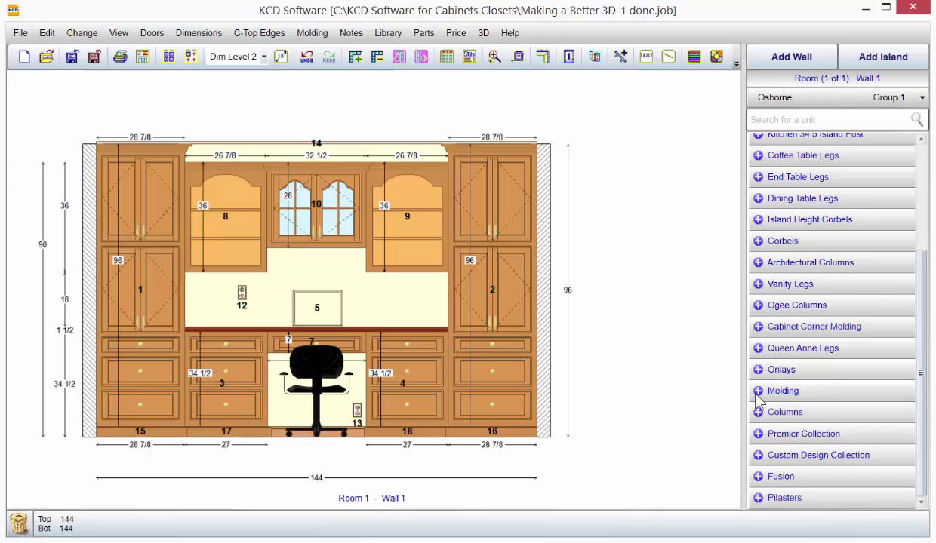
click(800, 497)
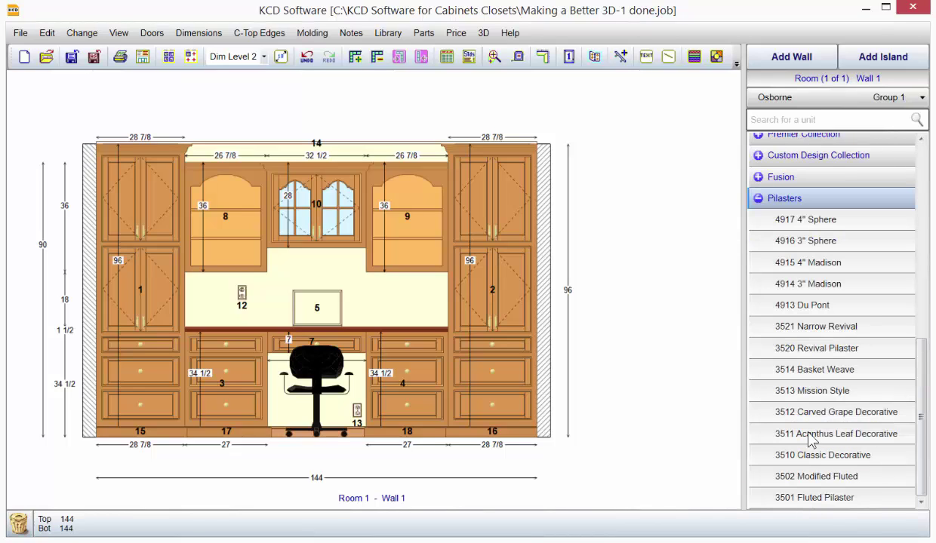
click(802, 457)
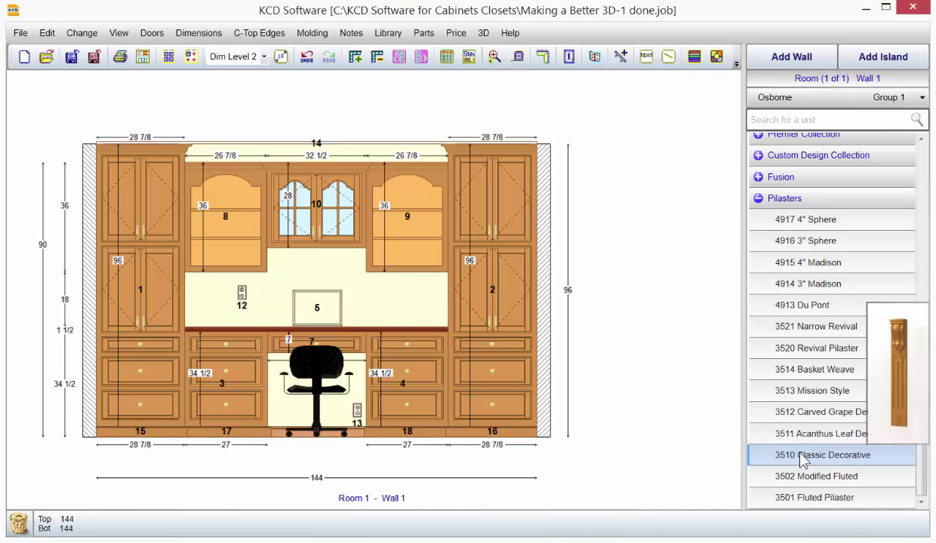
drag(803, 459, 679, 432)
click(831, 369)
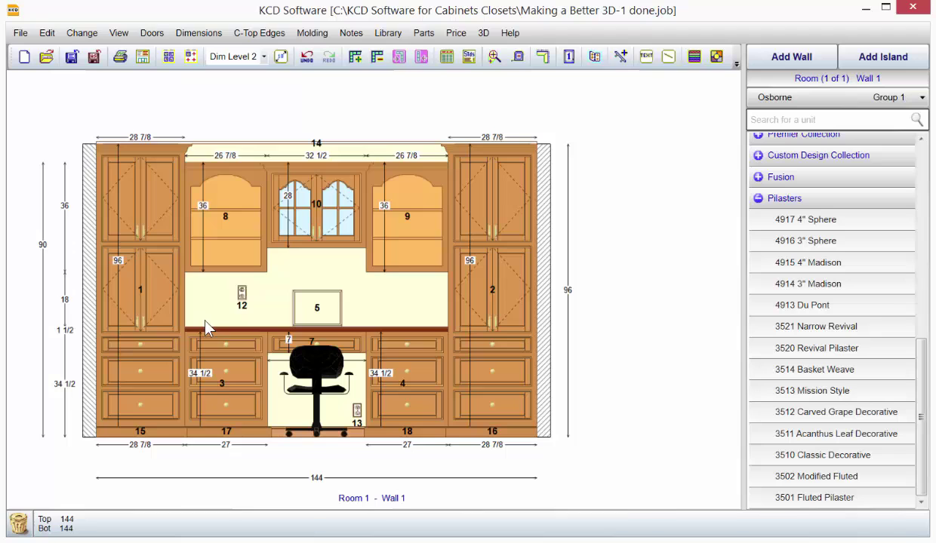
Step: Set unit 3's Left Stile and unit 4's Right Stile to 6
double_click(220, 379)
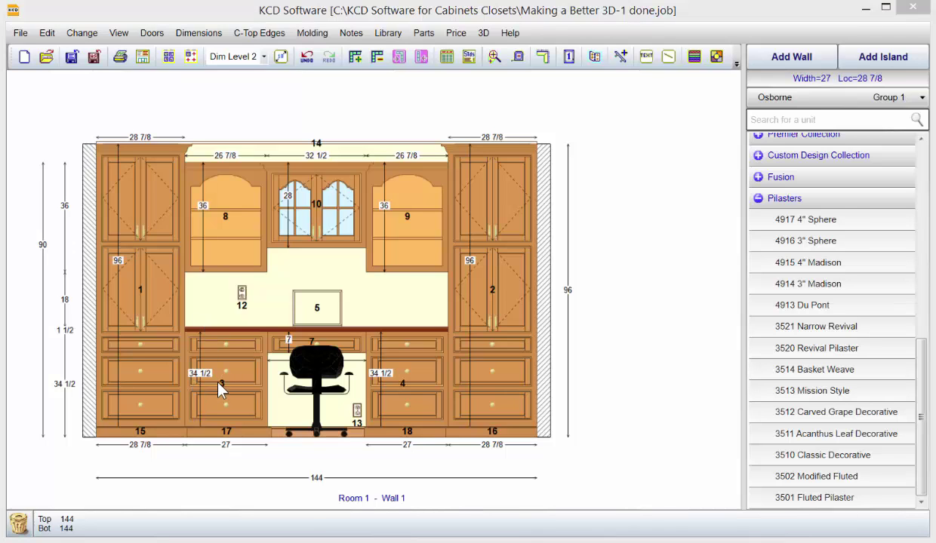
click(770, 189)
text(6)
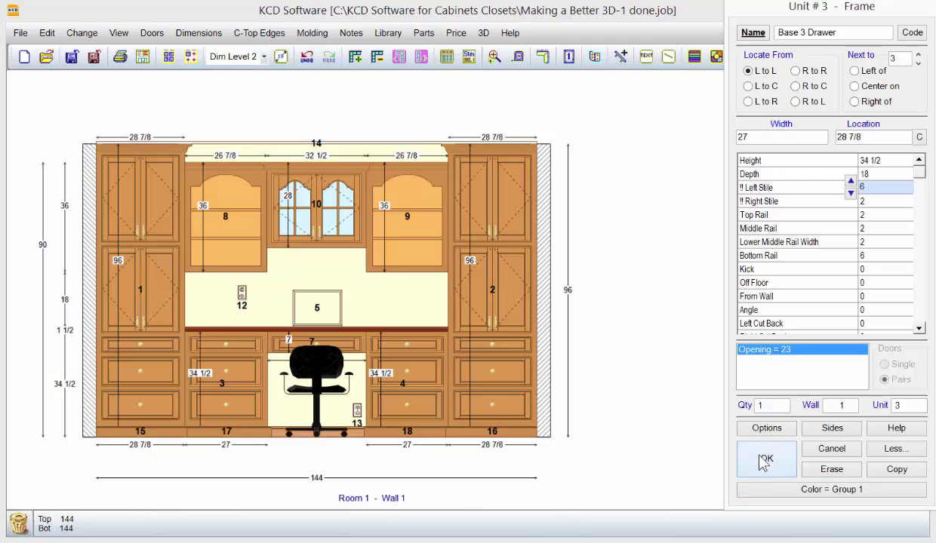
click(762, 458)
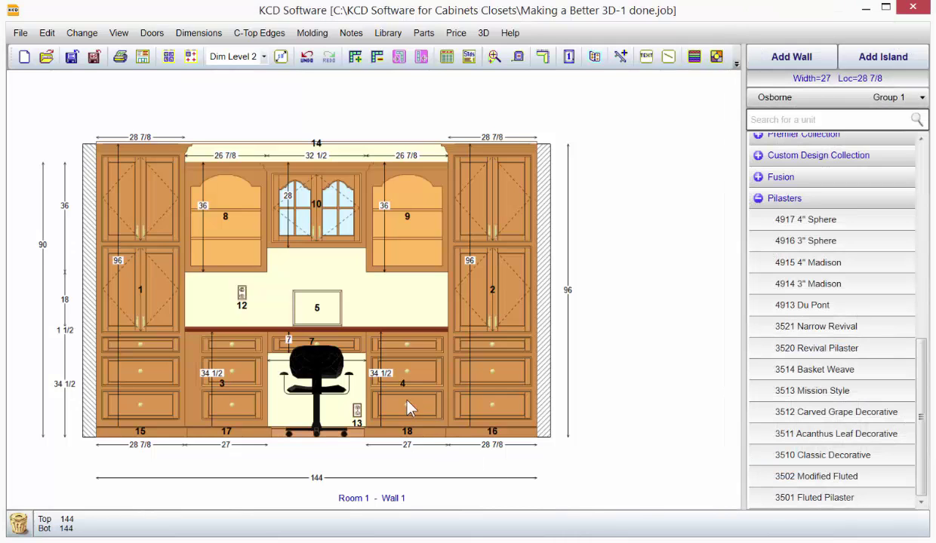
double_click(402, 387)
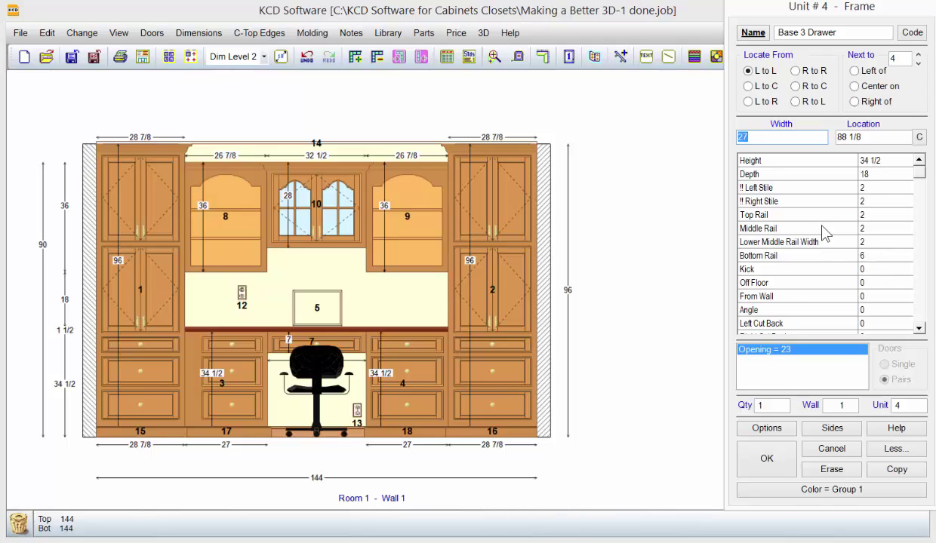
click(813, 202)
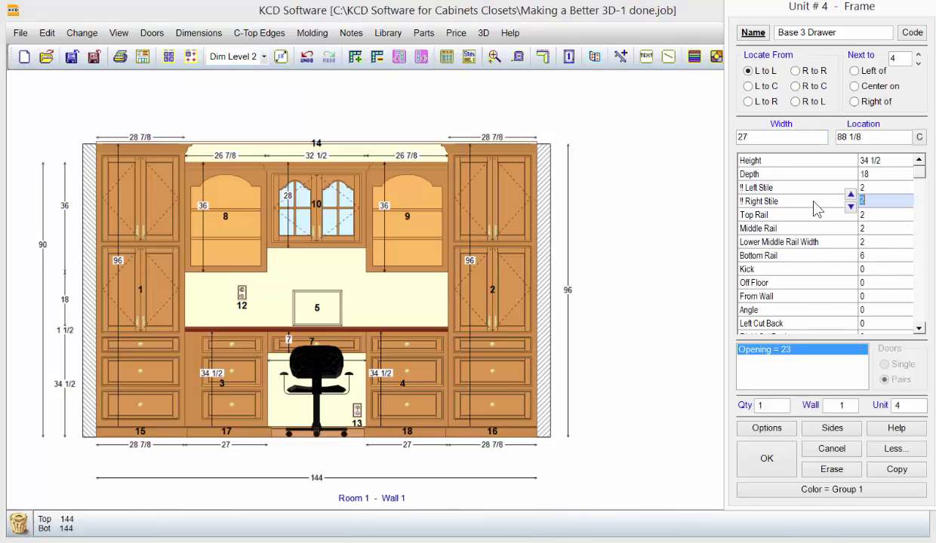
text(6)
click(766, 472)
Step: Place 3510 Classic Decorative pilaster 19 beside cabinet 3 and copy it as pilaster 20 beside cabinet 4
click(808, 451)
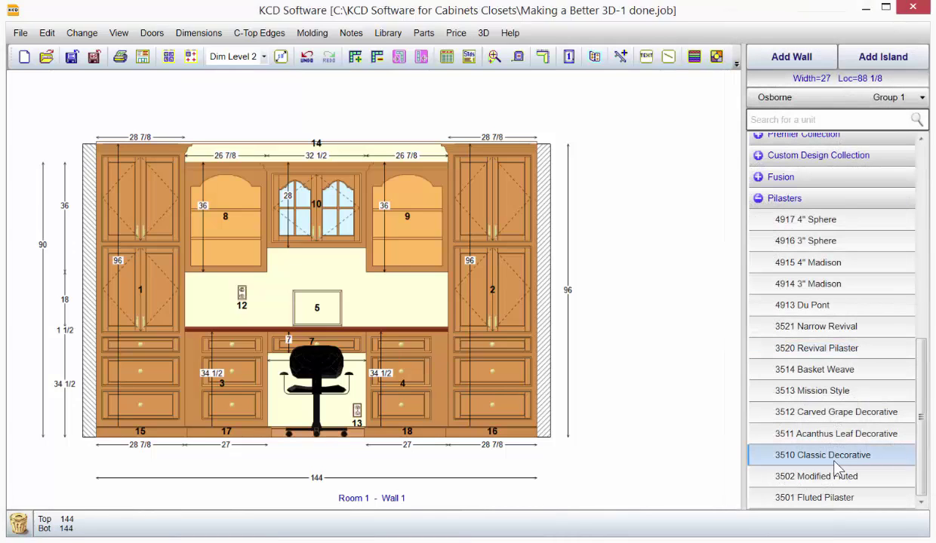
click(181, 388)
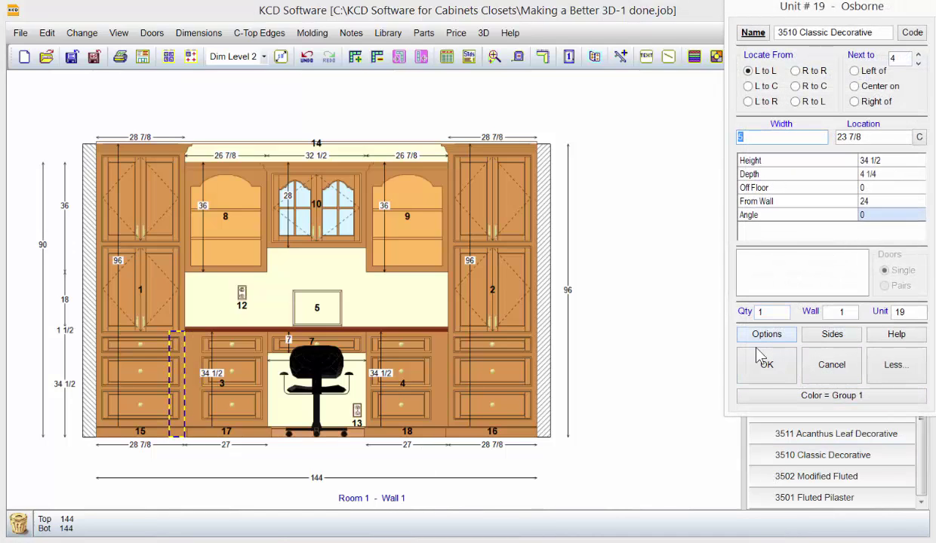
click(759, 364)
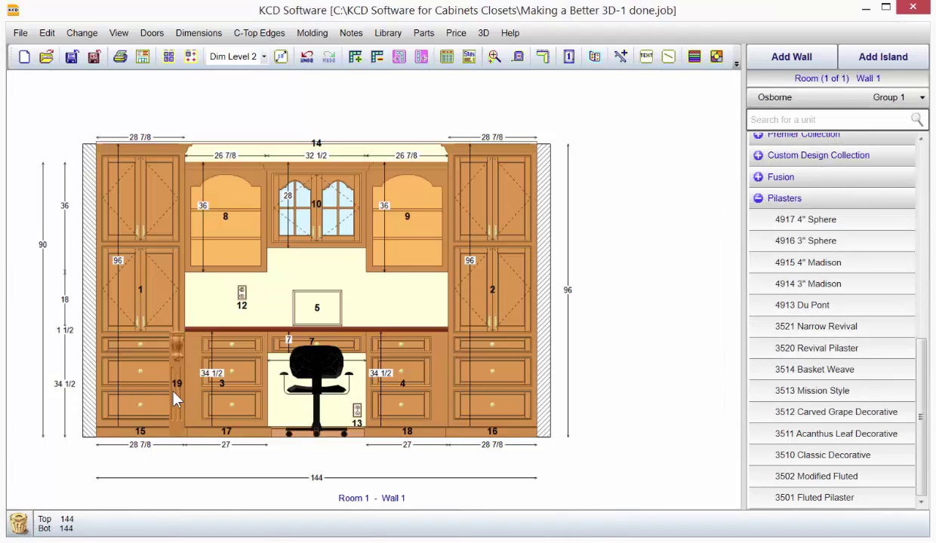
drag(185, 389, 198, 398)
double_click(194, 388)
click(855, 101)
click(898, 375)
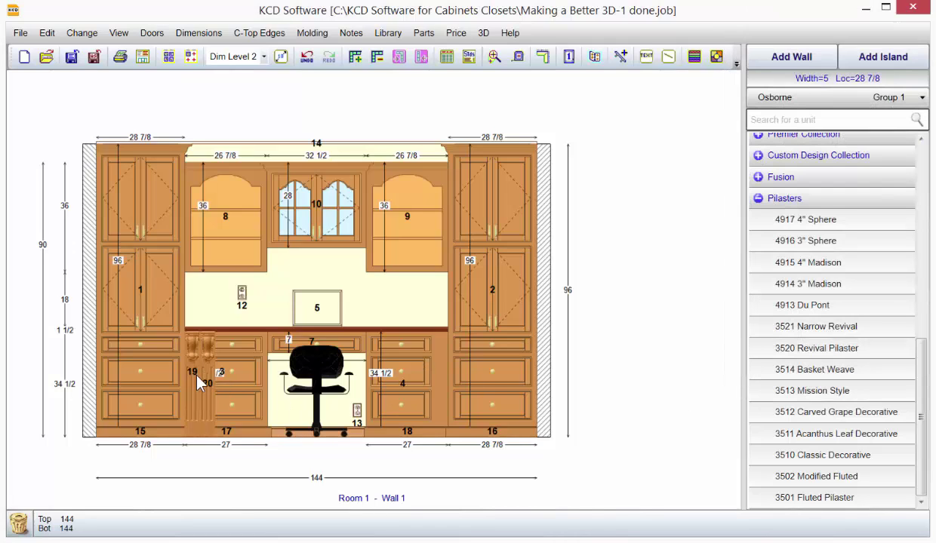
drag(218, 387, 445, 390)
double_click(445, 390)
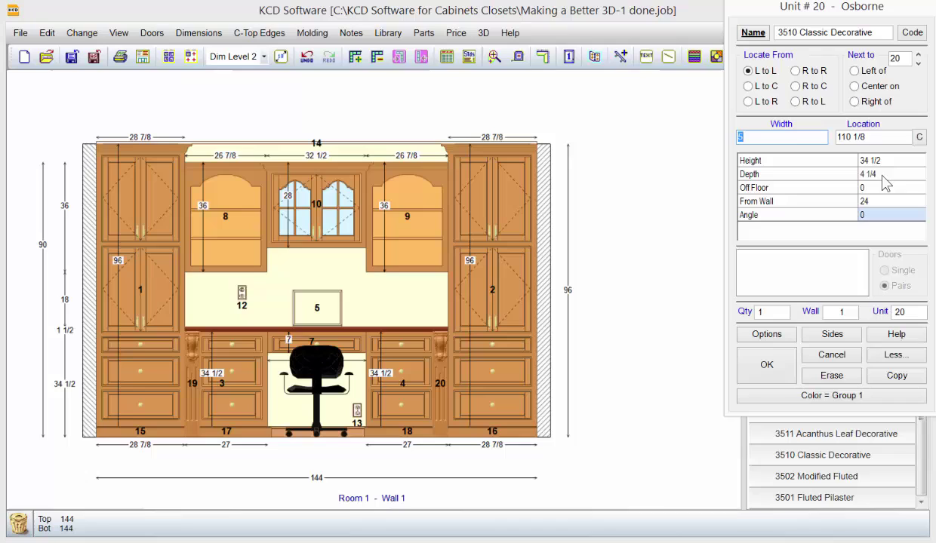
Step: Set pilasters 20 and 19 to 18 from the wall
click(875, 202)
text(18)
click(767, 364)
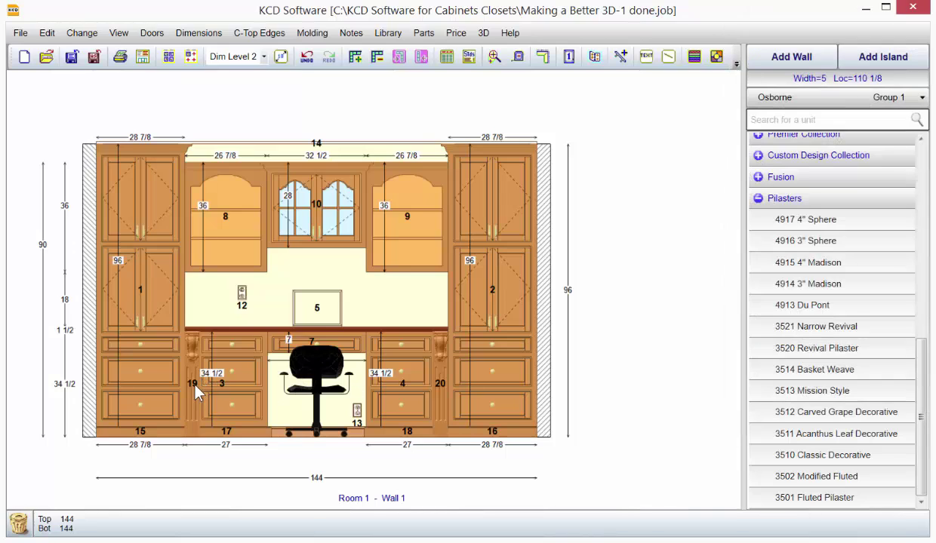
double_click(194, 385)
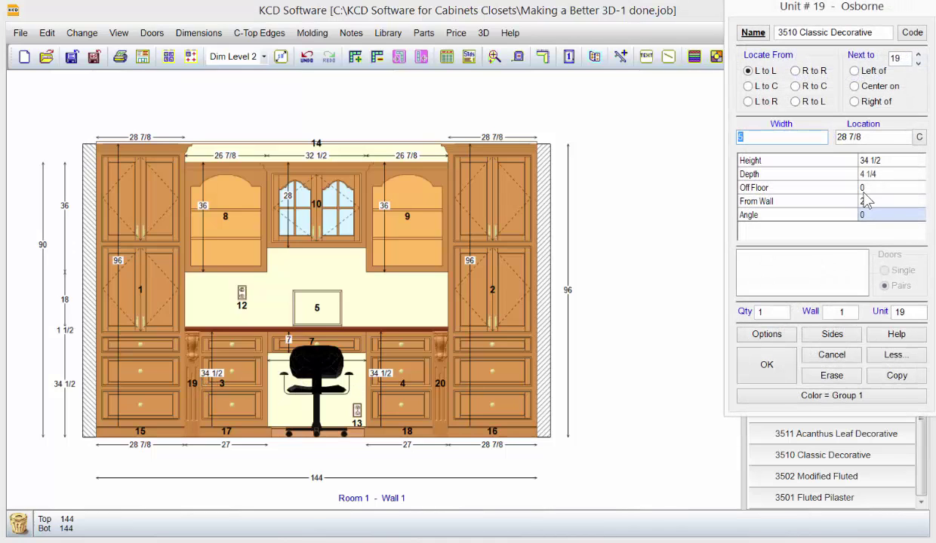
click(864, 202)
text(18)
click(762, 368)
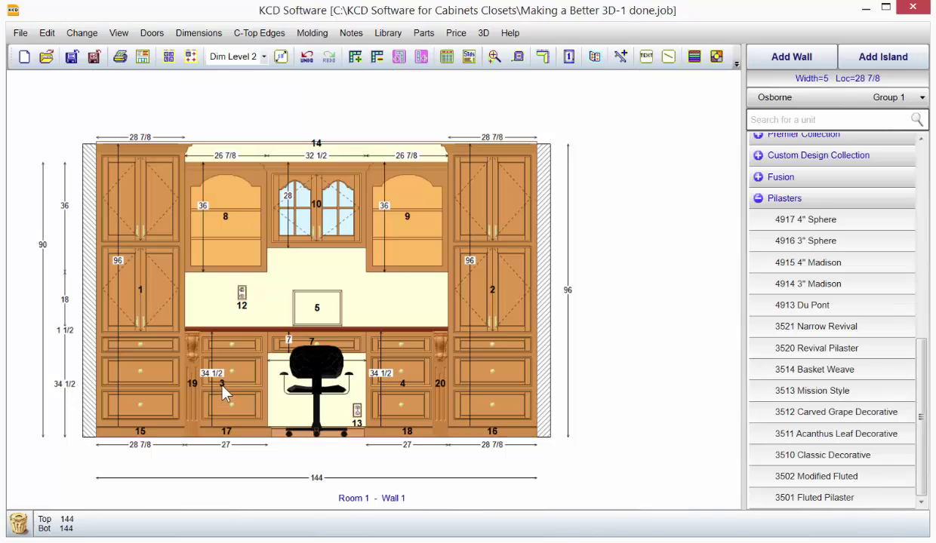
double_click(249, 374)
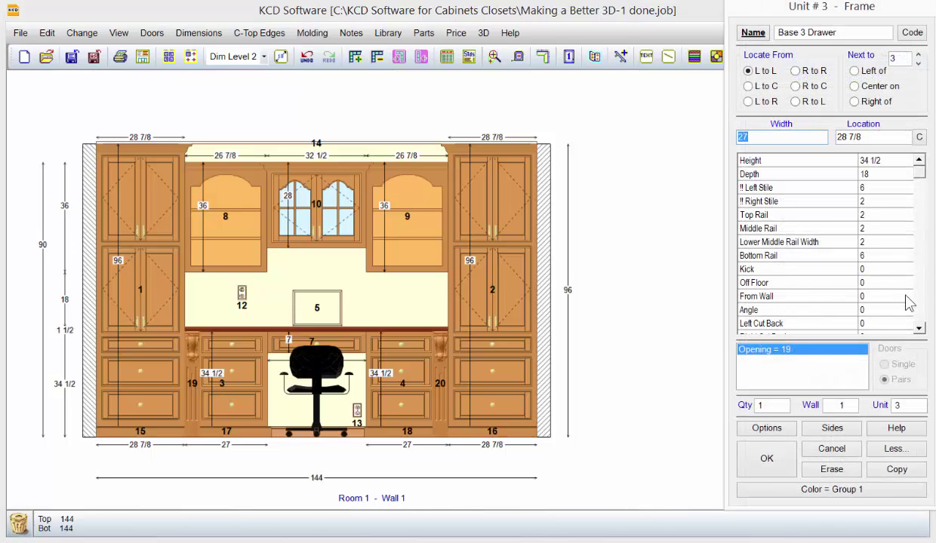
scroll(909, 303, down, 4)
scroll(915, 310, down, 3)
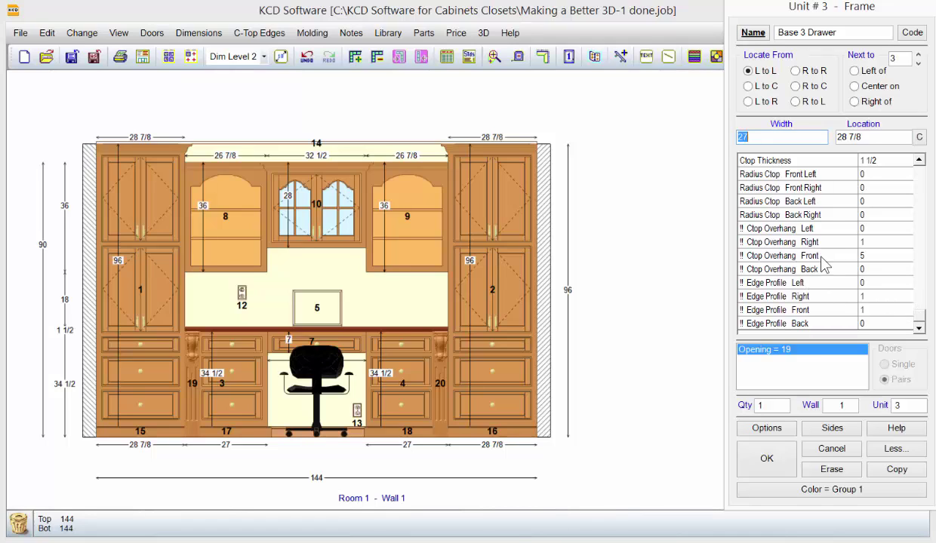
click(822, 257)
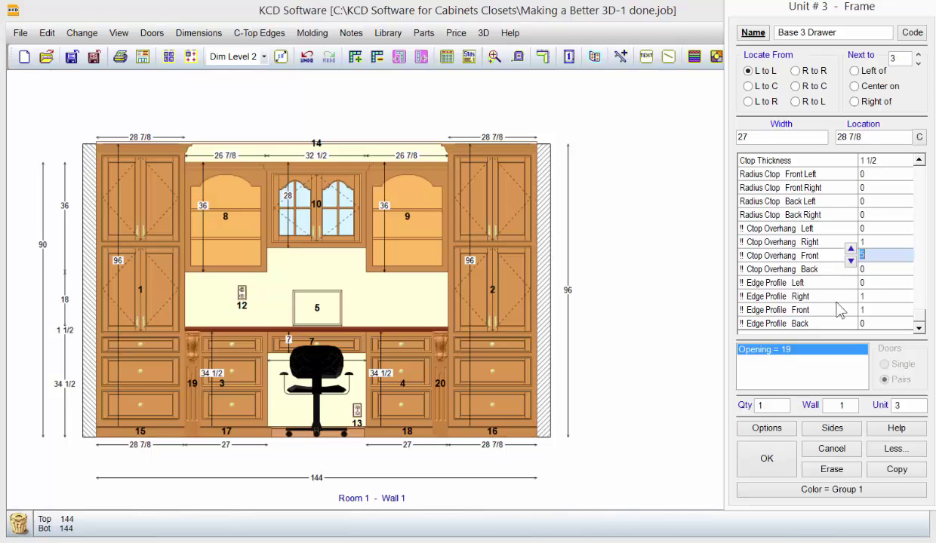
click(831, 450)
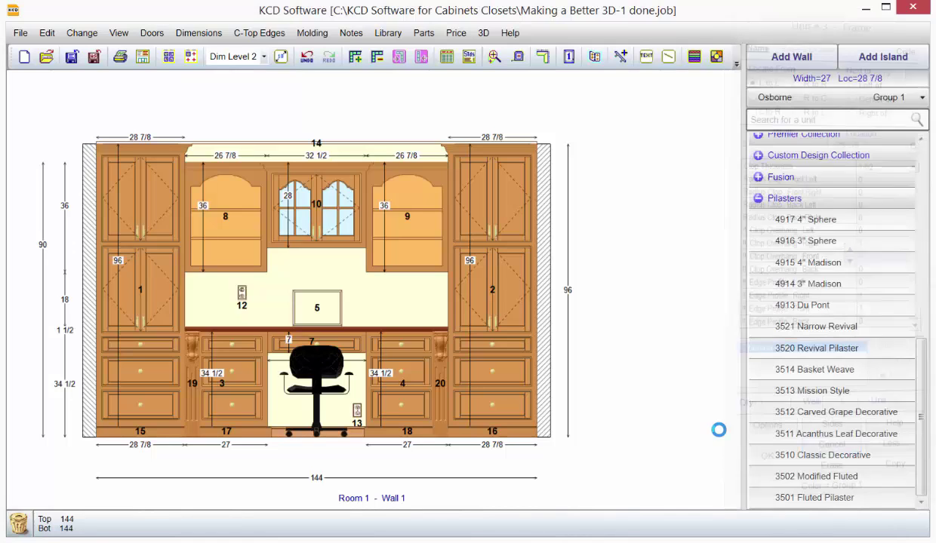
Step: Render Wall 1 in 3D and show the 3D Options with brightness 25 and quality 2
click(483, 33)
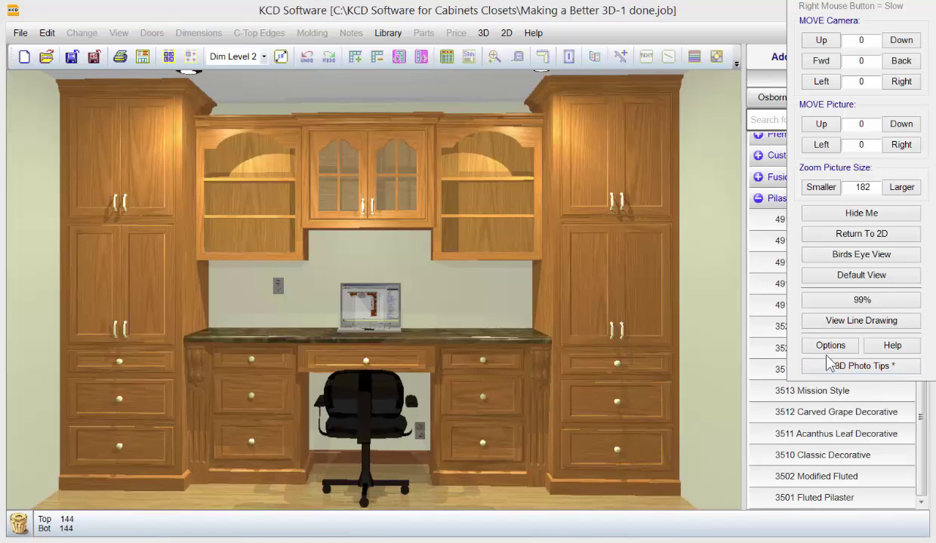
click(829, 347)
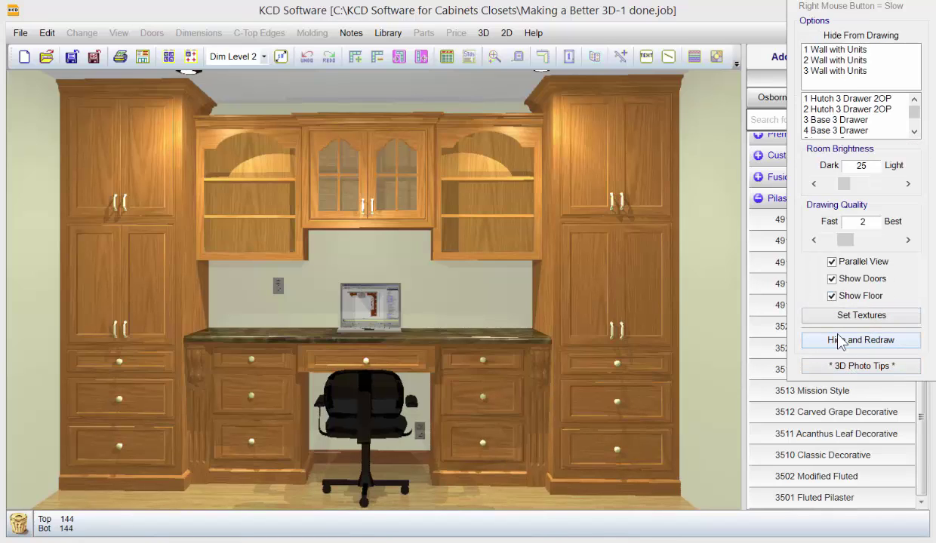
Step: In Set Textures, scroll the object list and select Handle Color
click(845, 317)
click(770, 166)
click(770, 166)
click(770, 166)
click(770, 166)
click(771, 166)
click(770, 166)
click(770, 166)
click(771, 166)
click(771, 166)
click(677, 153)
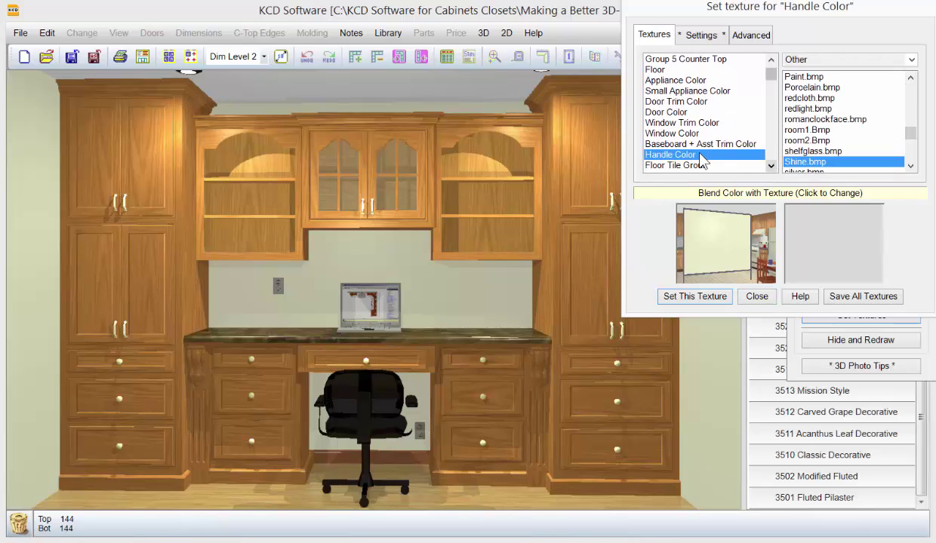
Step: Set the handle blend colour to a near-black dark olive shade
click(814, 193)
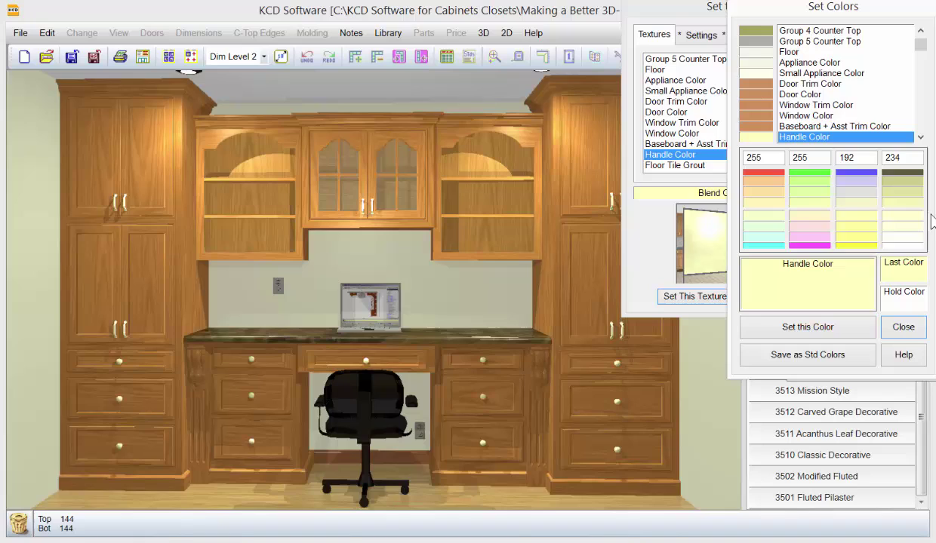
click(899, 173)
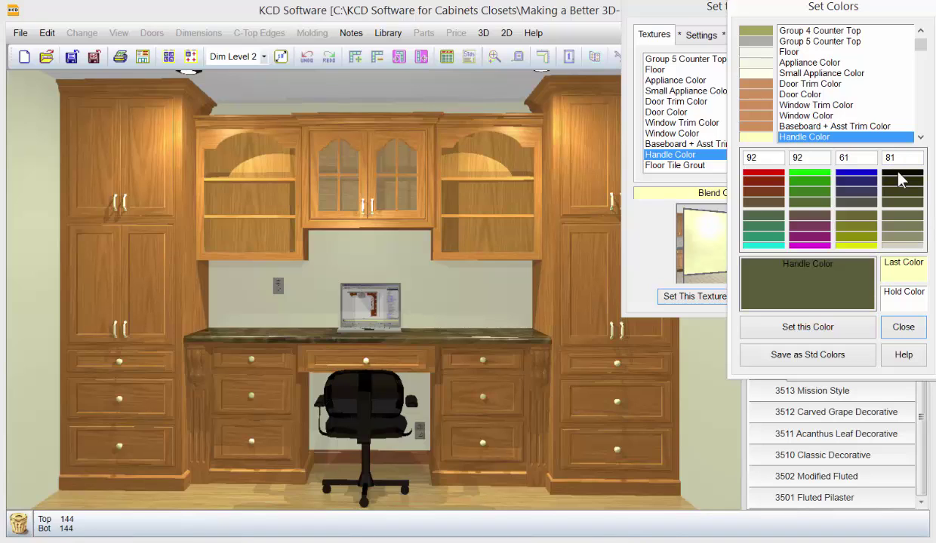
click(902, 182)
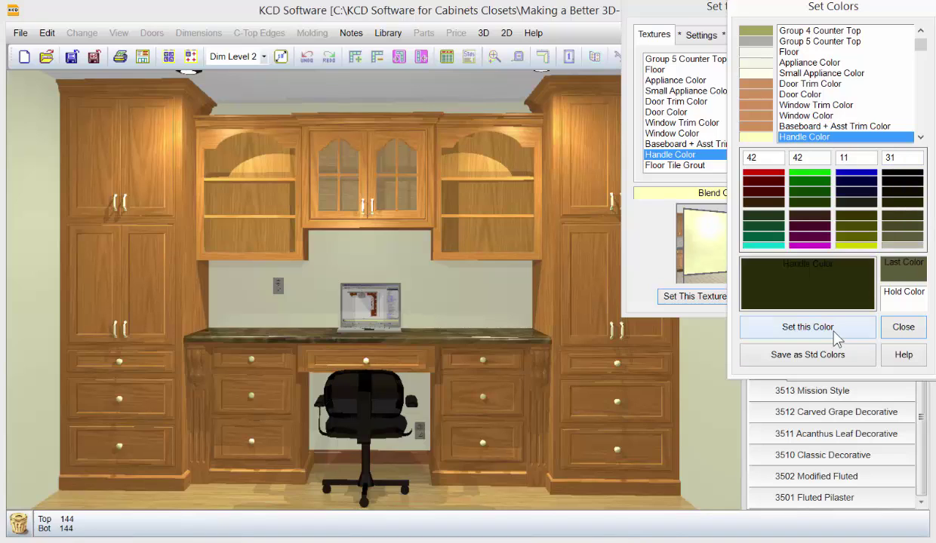
click(808, 327)
click(902, 327)
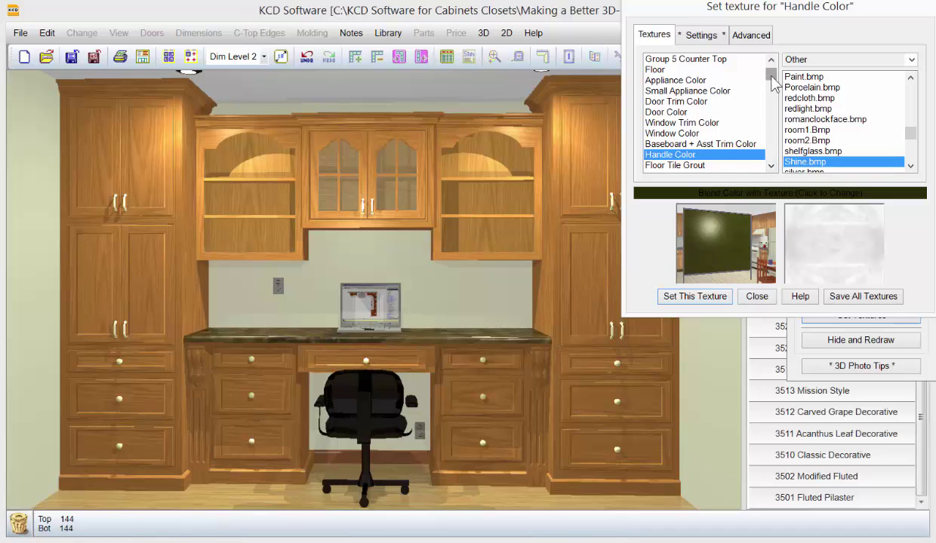
drag(771, 78, 770, 65)
Step: Give Group 1 Cabinet the Hickory.bmp texture with a dark brown (110, 45, 0) blend colour
click(671, 69)
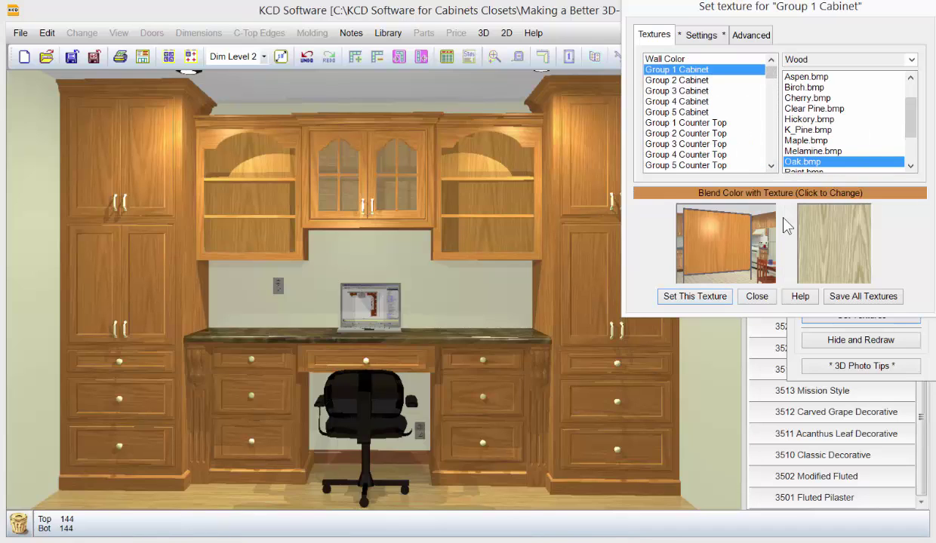
click(813, 119)
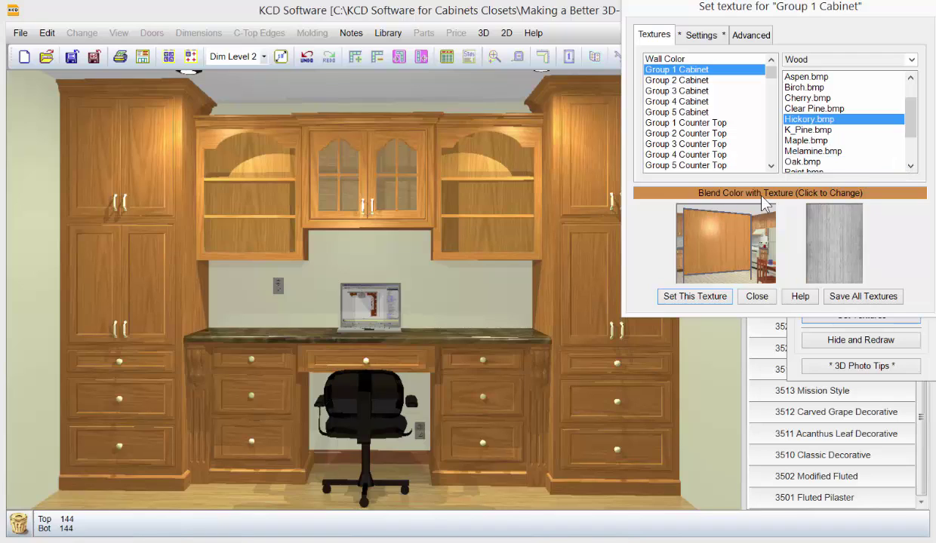
click(822, 193)
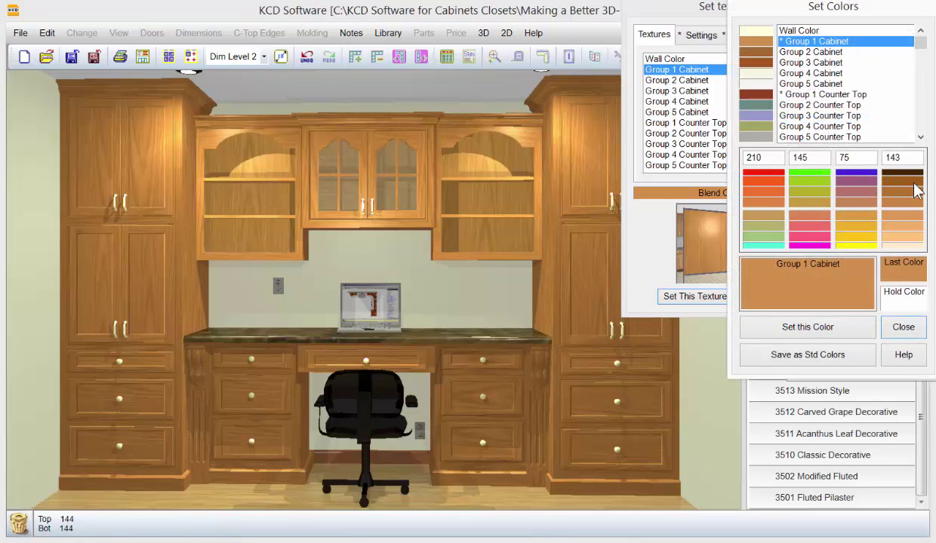
click(914, 191)
click(915, 191)
click(835, 335)
click(905, 327)
click(683, 297)
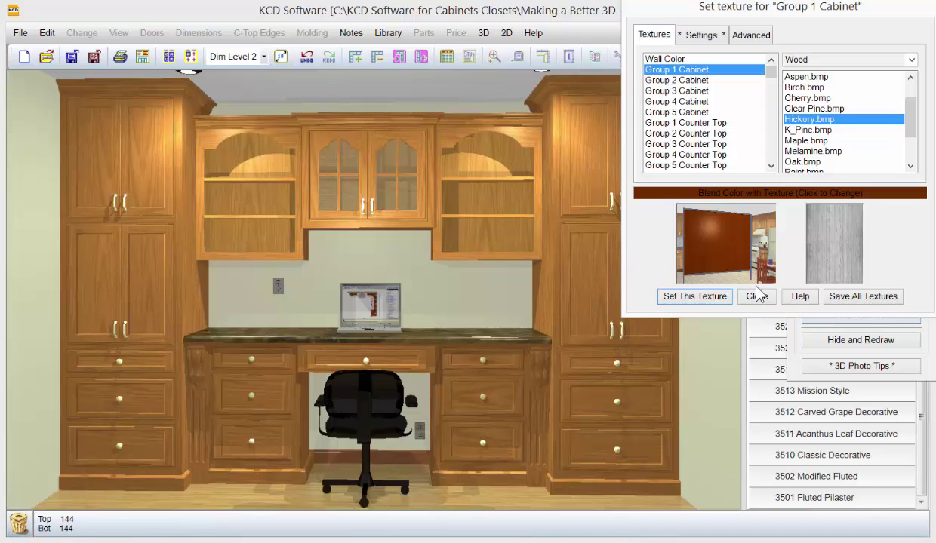
Step: Select Floor and preview the Rug2, Rug and rug4 floor textures
click(771, 166)
double_click(770, 167)
click(657, 143)
click(911, 166)
click(911, 166)
click(911, 166)
click(910, 166)
click(911, 166)
click(911, 166)
click(911, 166)
click(910, 166)
click(911, 166)
click(911, 166)
click(911, 166)
click(911, 166)
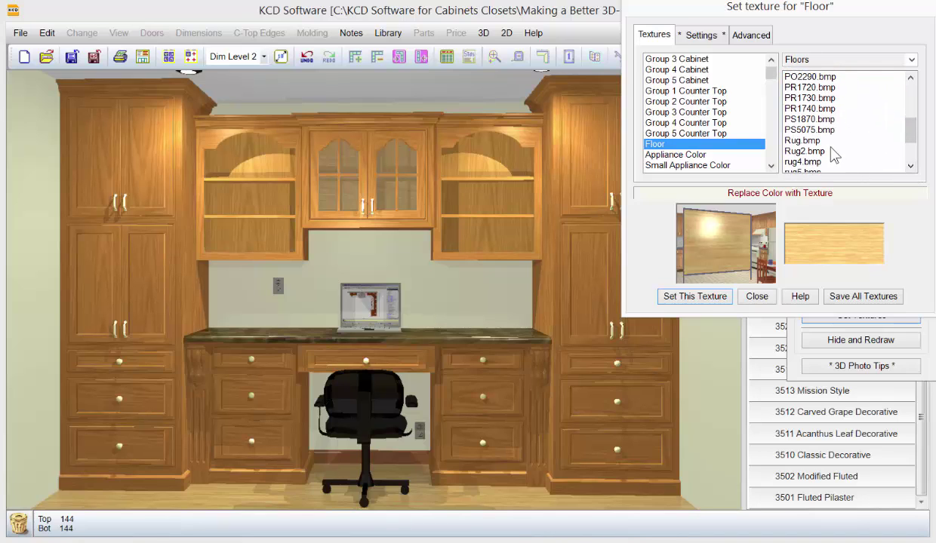
click(821, 151)
click(801, 141)
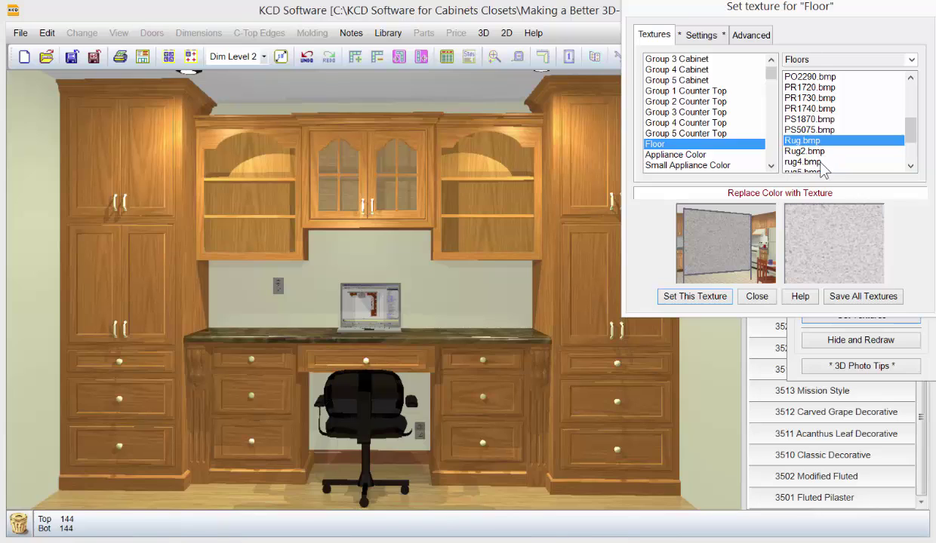
click(820, 161)
Step: Apply RugAnyColor.bmp to the floor and close the texture settings
click(911, 166)
click(911, 166)
click(910, 166)
click(911, 166)
click(911, 166)
click(911, 166)
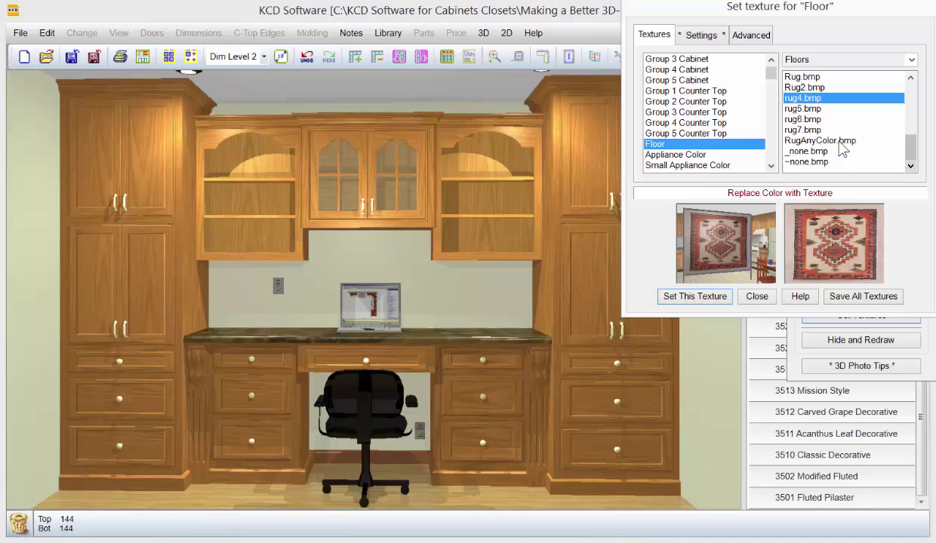
click(839, 141)
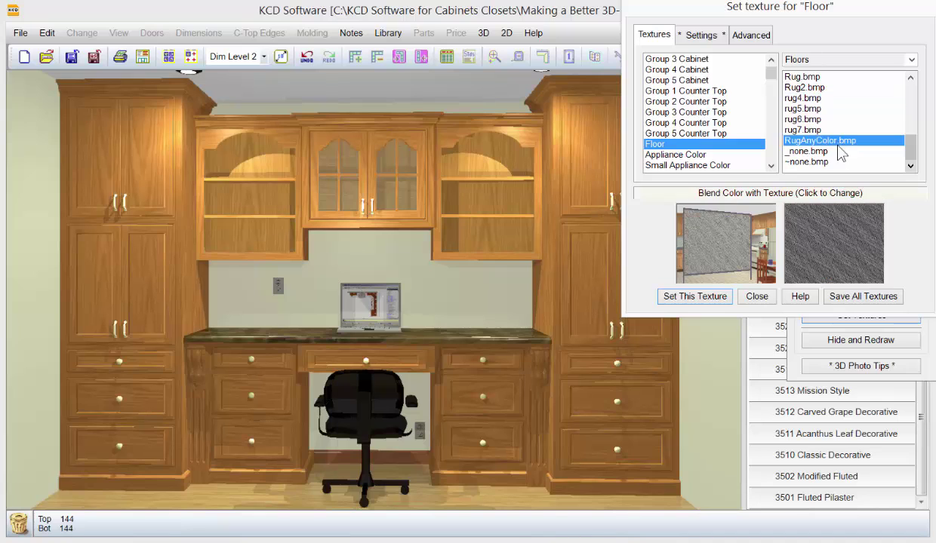
click(757, 300)
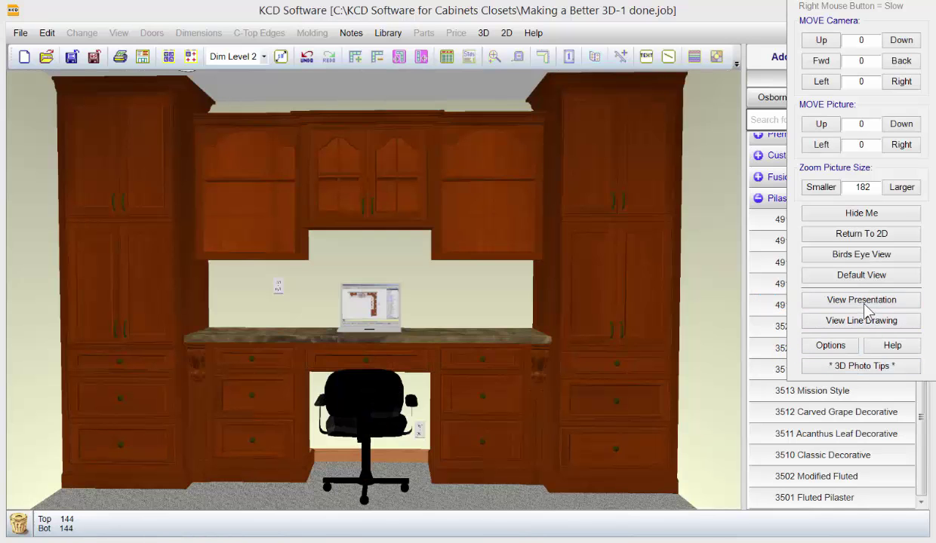
Step: Render Wall 1 with View Express 3D, showing Hickory cabinets, dark handles and grey rug
click(862, 302)
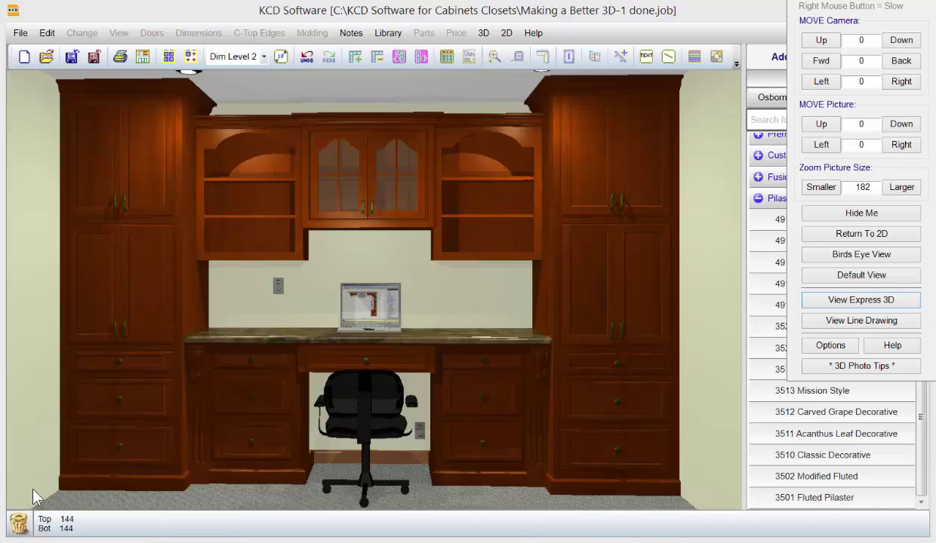
Step: Raise Drawing Quality to 4 and re-render Wall 1 with View Express 3D
click(827, 349)
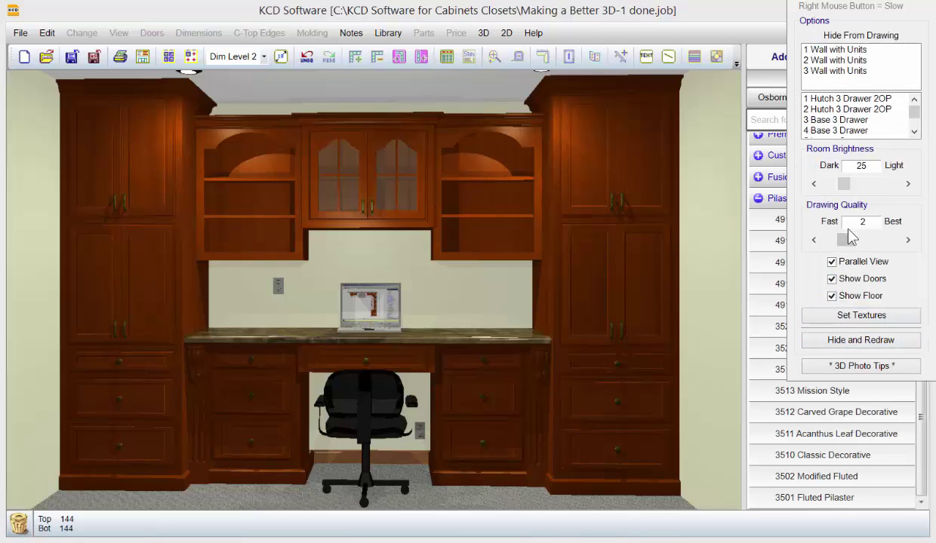
drag(847, 245, 873, 244)
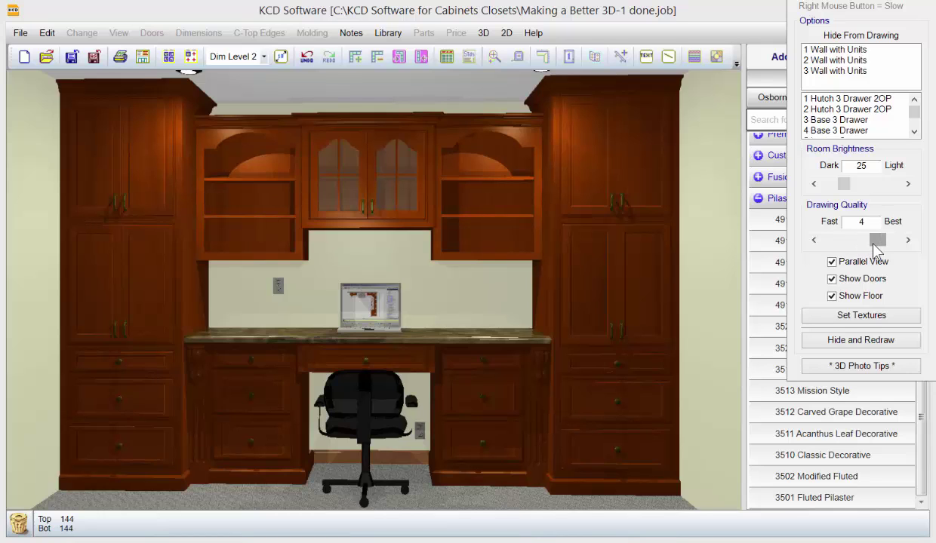
click(855, 343)
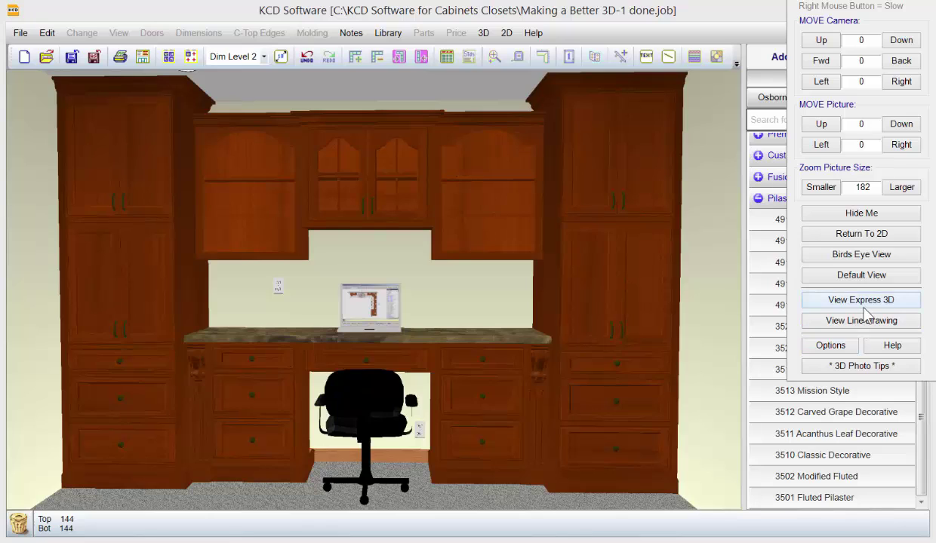
click(864, 310)
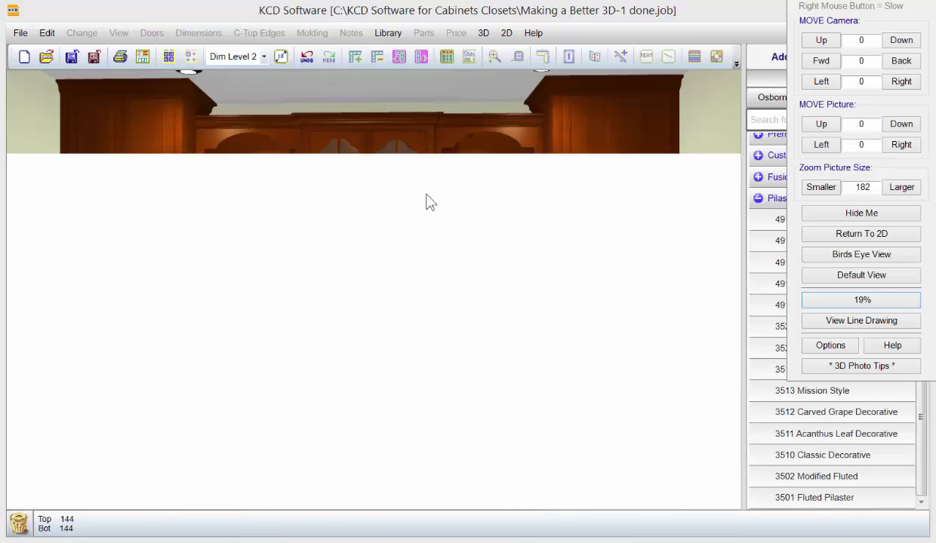
click(830, 345)
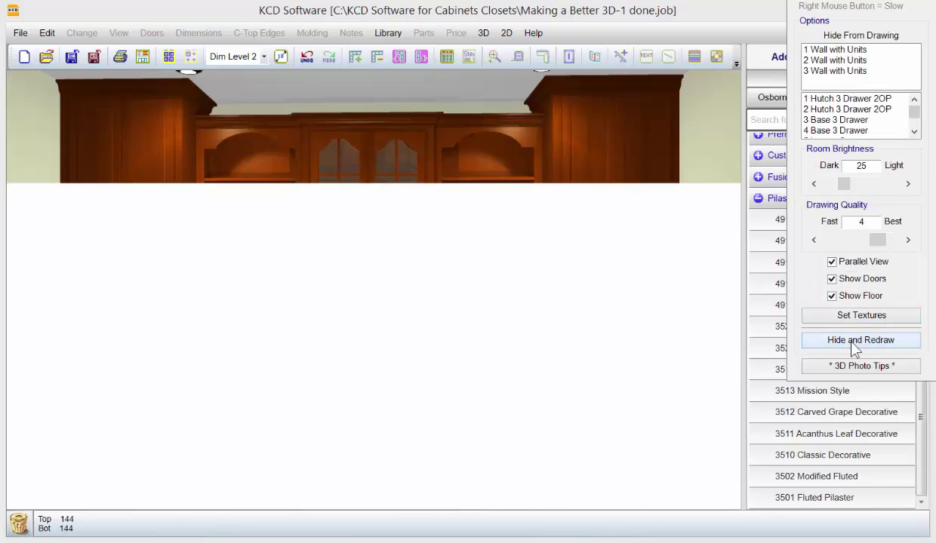
click(853, 341)
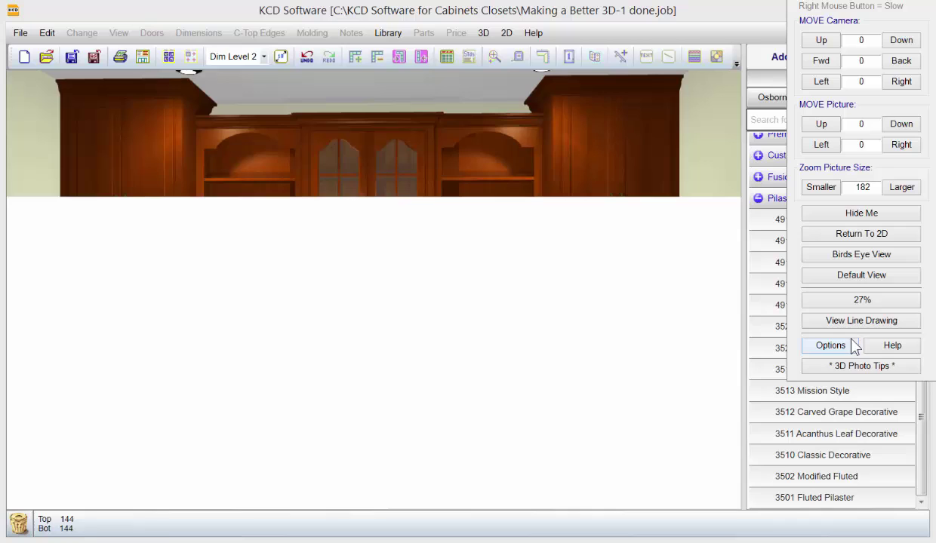
Step: Back in the 2D elevation, place Recessed Light 21 from the Accessories LIGHTING catalog at the wall top
click(855, 235)
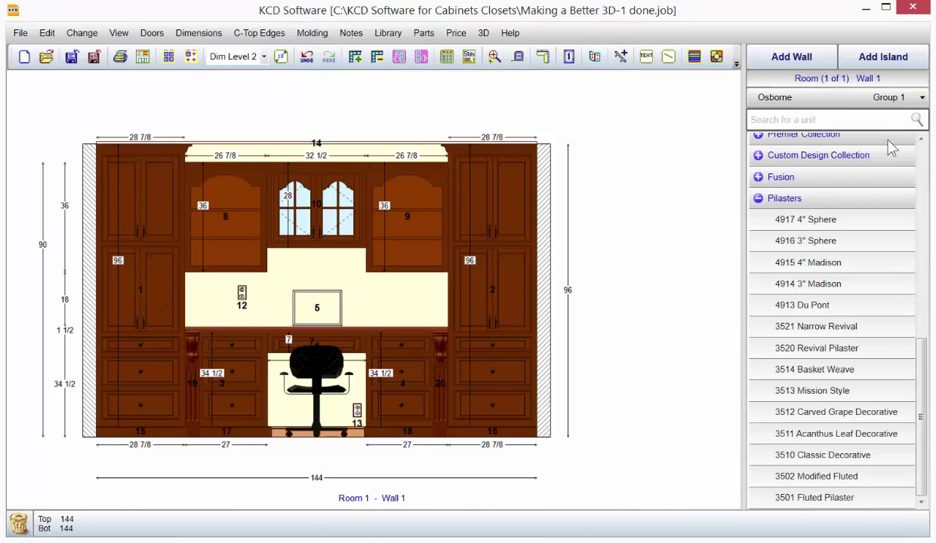
click(874, 98)
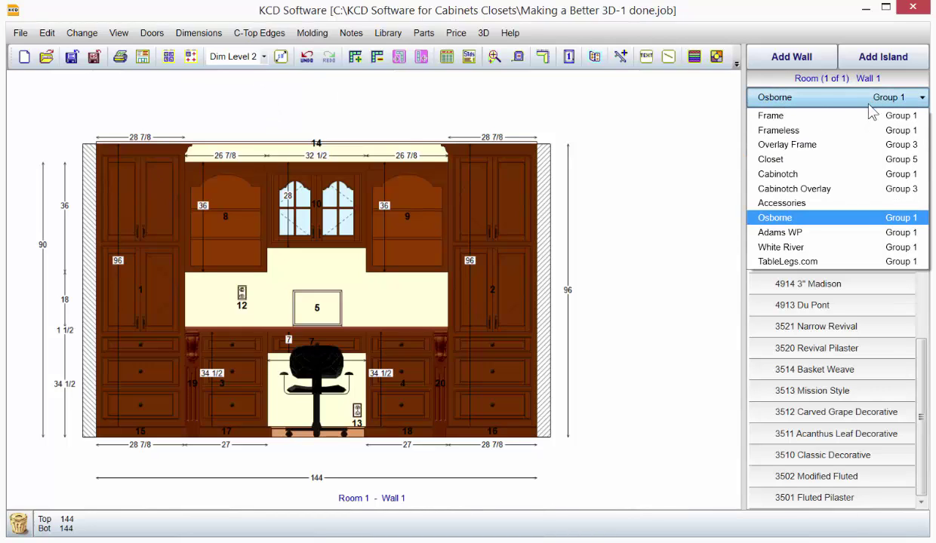
click(771, 203)
click(792, 145)
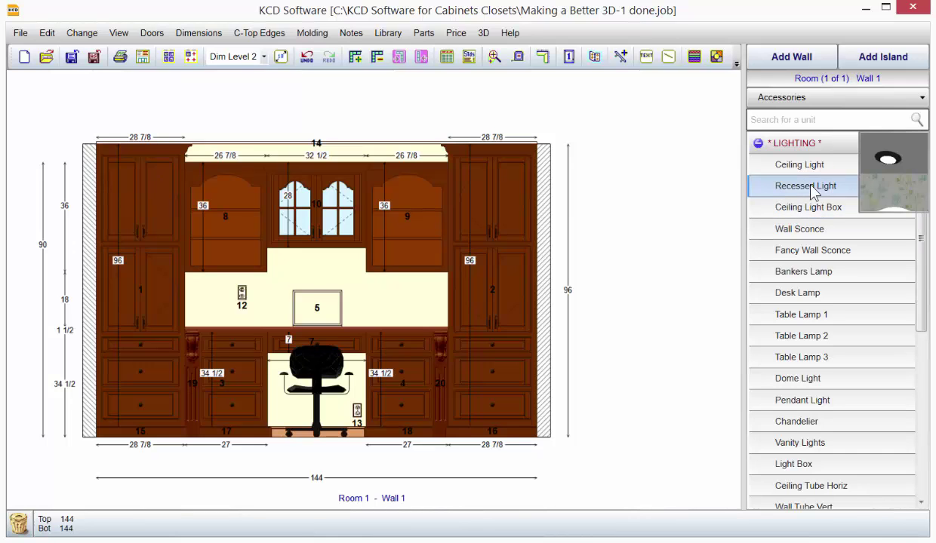
drag(814, 193, 258, 143)
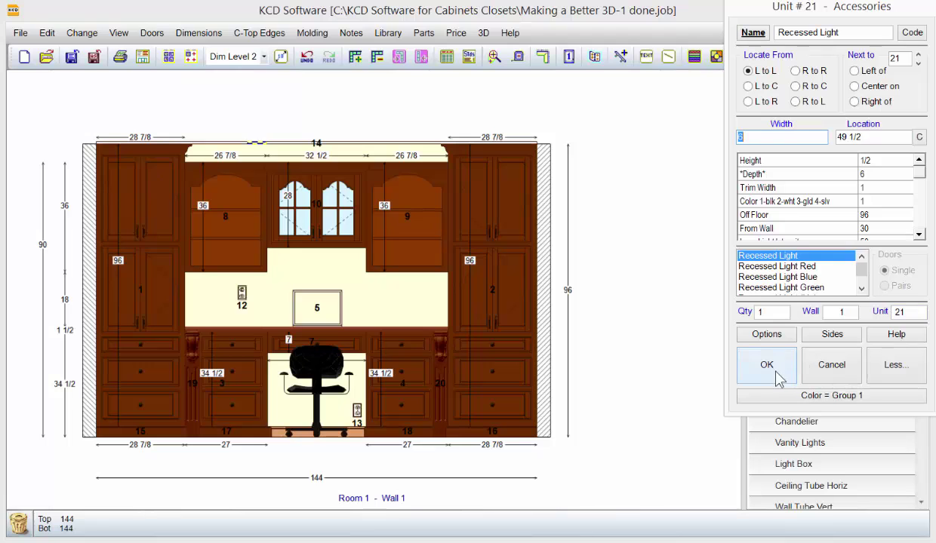
click(779, 375)
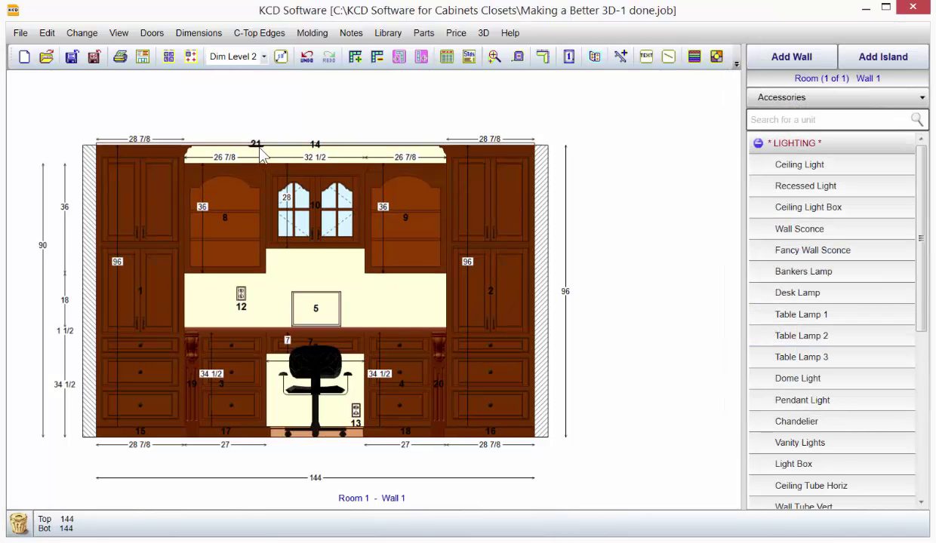
Step: Set recessed light 21's colour to 3 (gold)
double_click(259, 150)
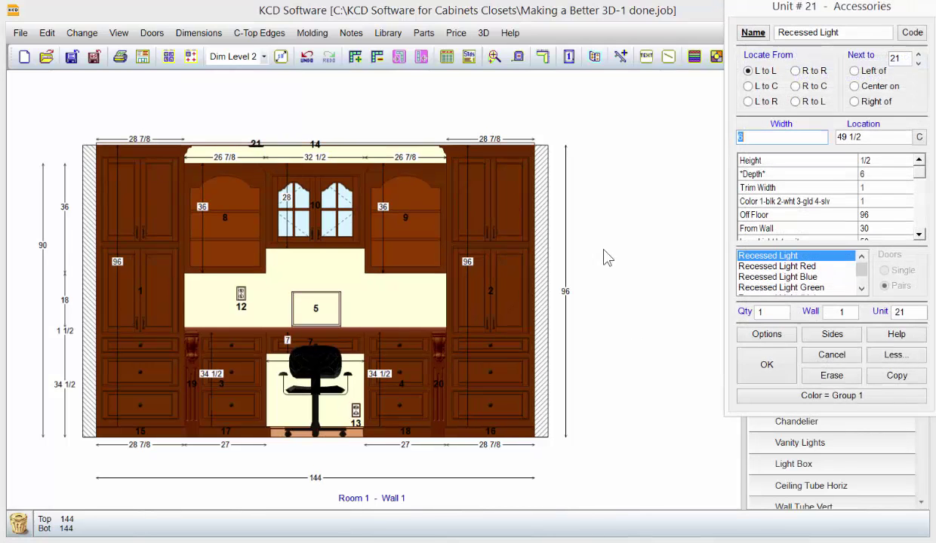
click(789, 203)
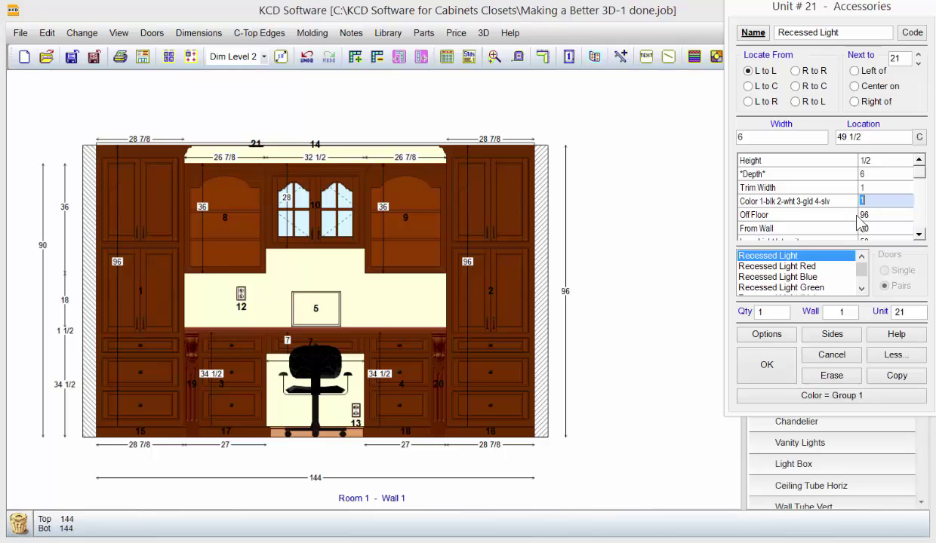
text(4)
key(BackSpace)
text(3)
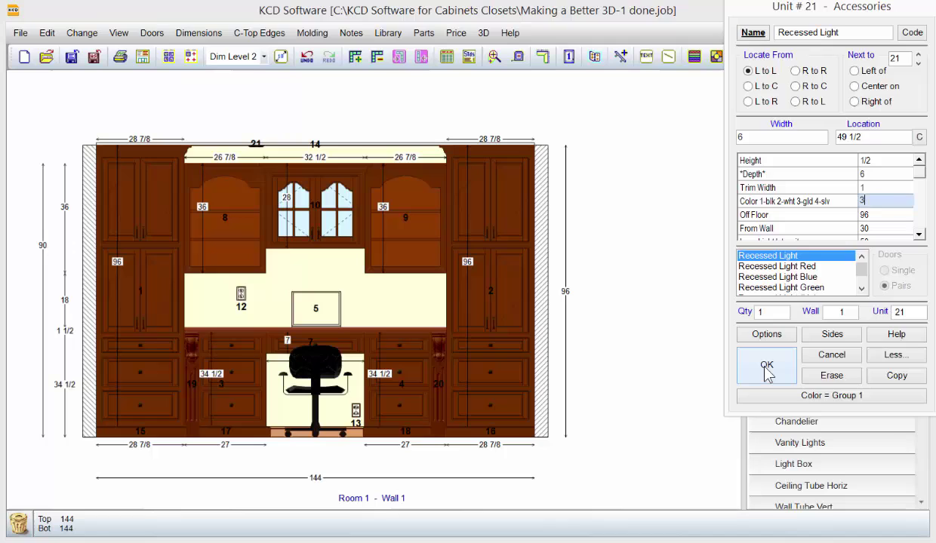
click(765, 368)
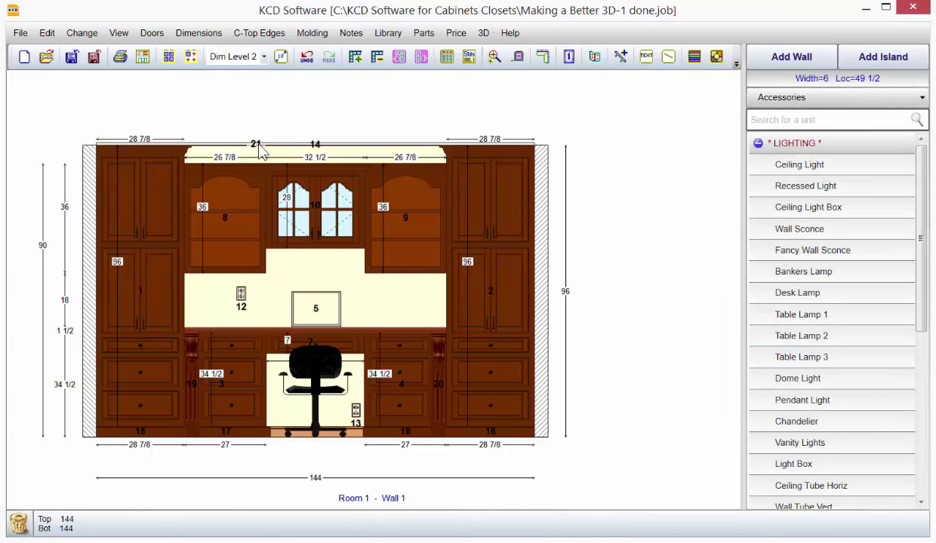
Step: Copy light 21 to its right as unit 22 at location 90, then review both in plan view
double_click(258, 146)
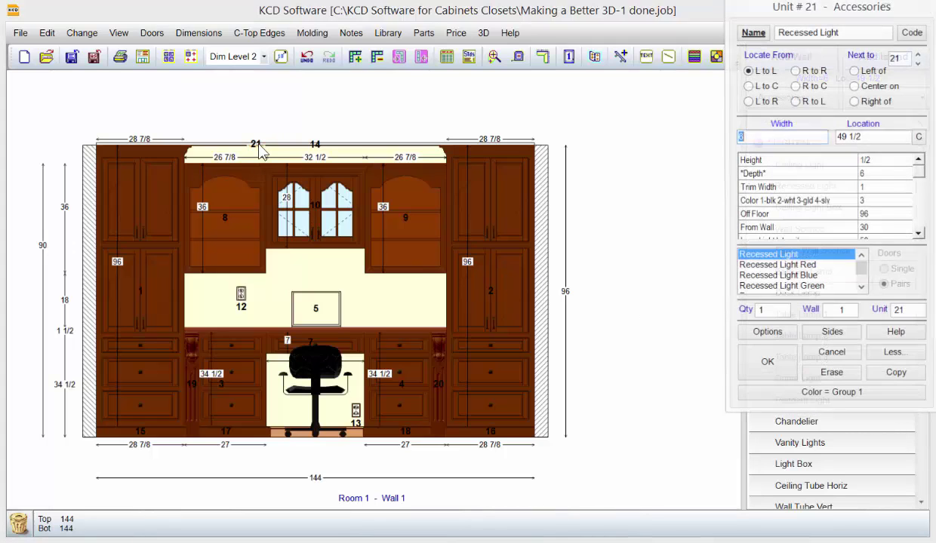
click(860, 103)
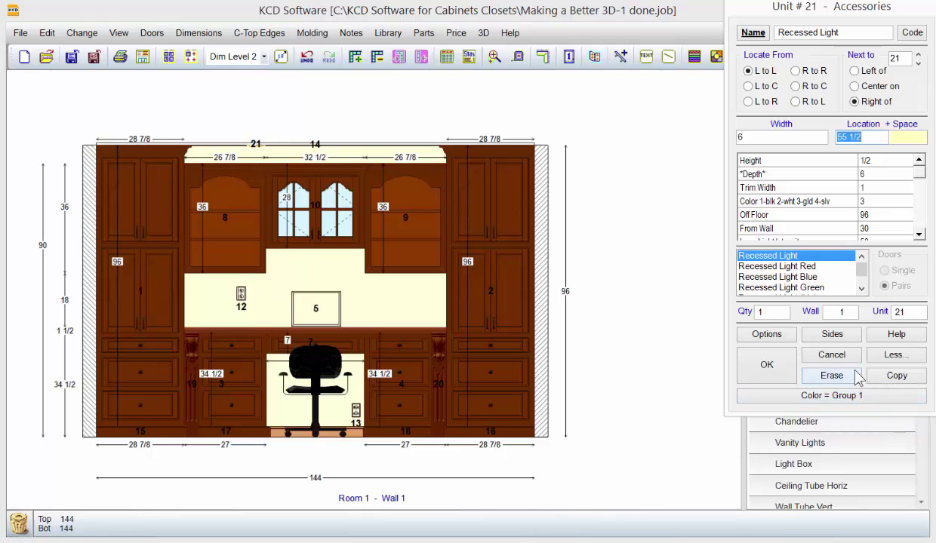
click(895, 375)
drag(275, 149, 370, 144)
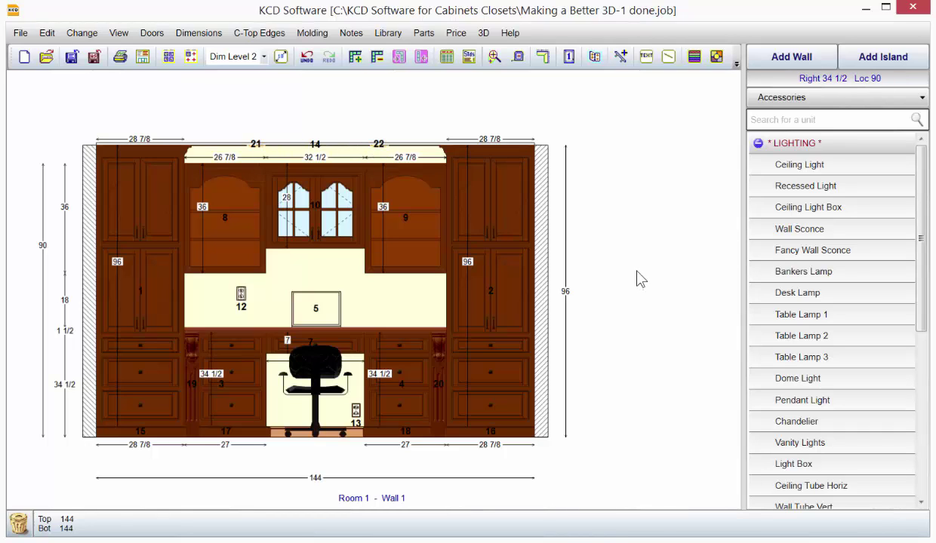
key(F5)
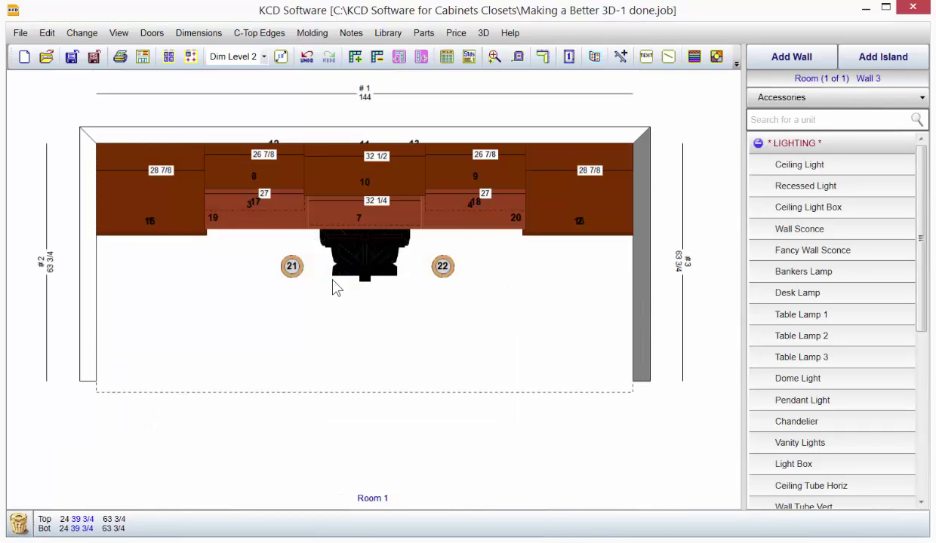
click(291, 270)
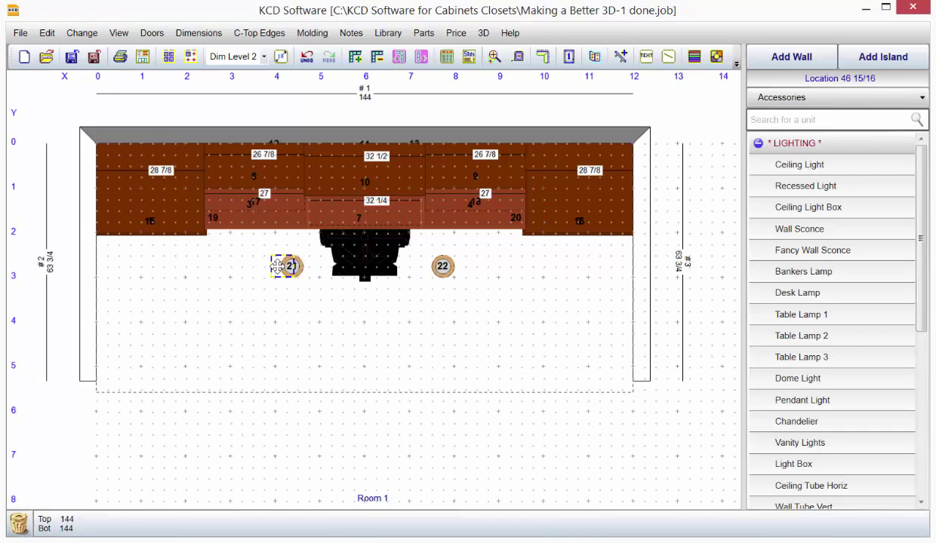
Step: Render the room with View Express 3D to show the two recessed lights
click(484, 33)
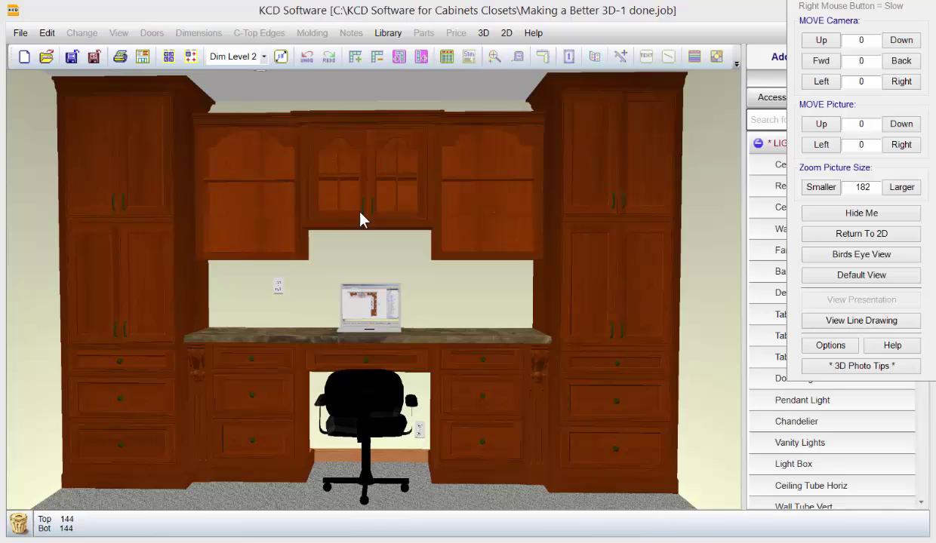